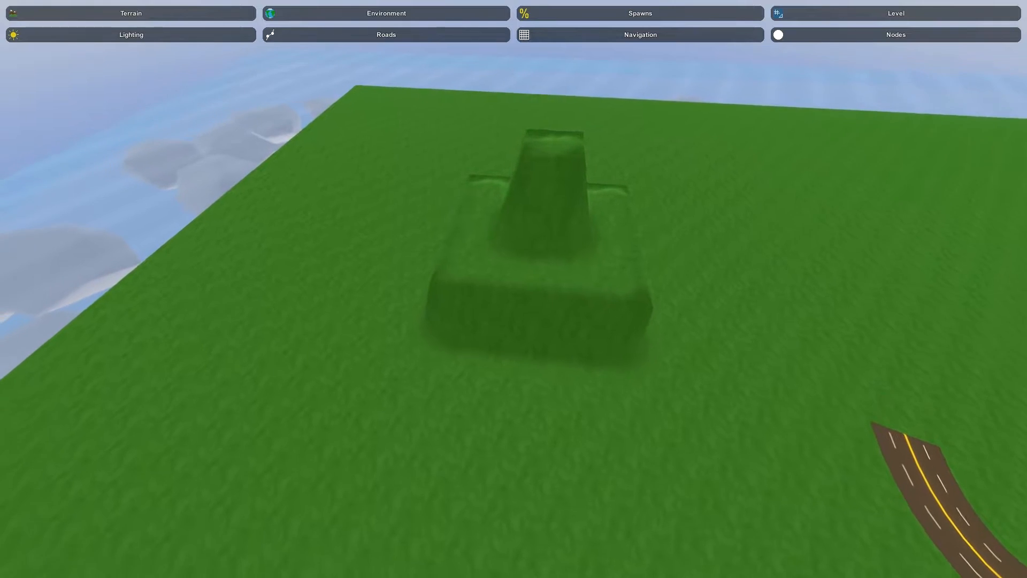
- Open the road editor and choose the Road type
right_drag(513, 289, 632, 219)
key(w)
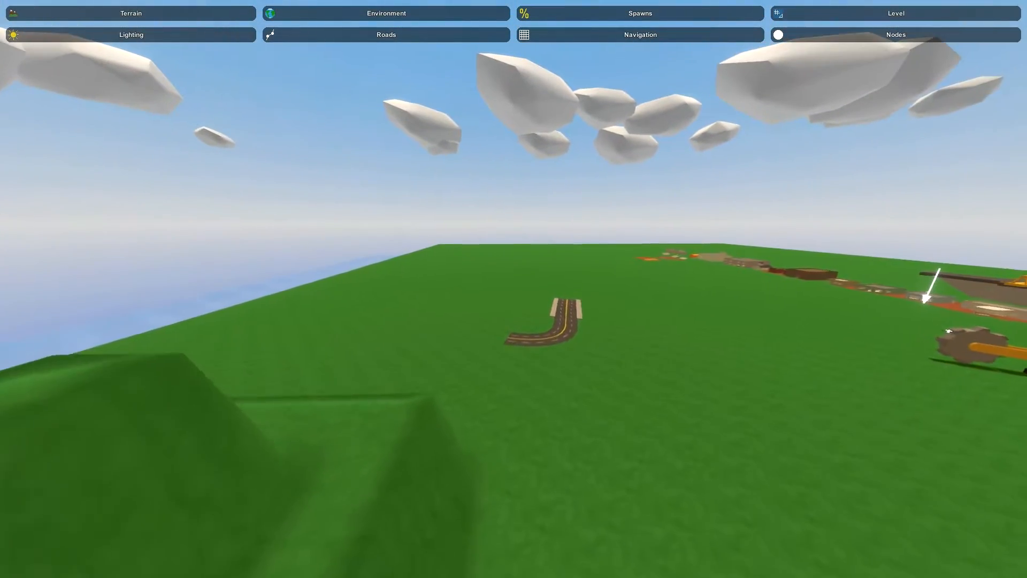
right_drag(513, 289, 524, 310)
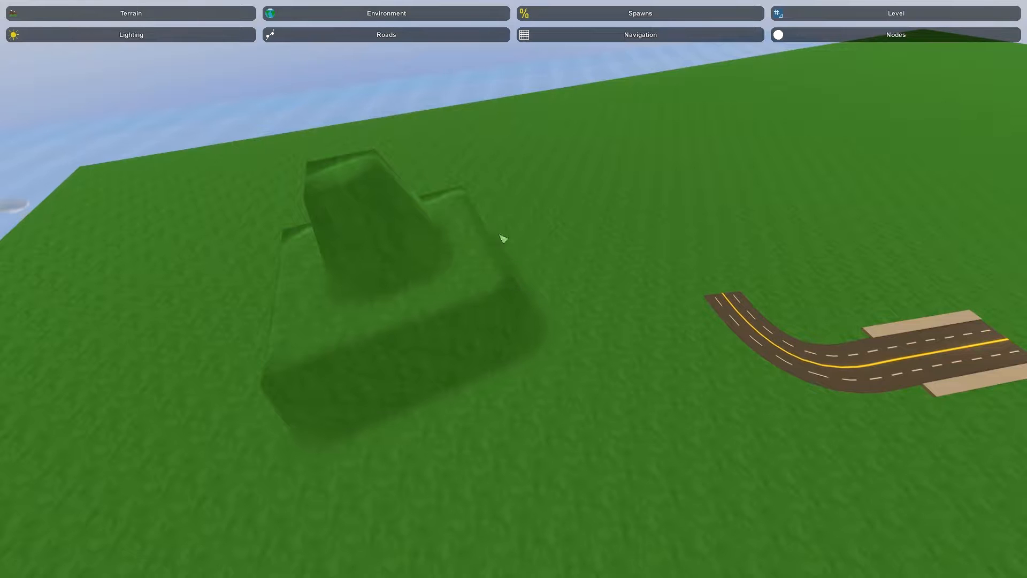
click(431, 34)
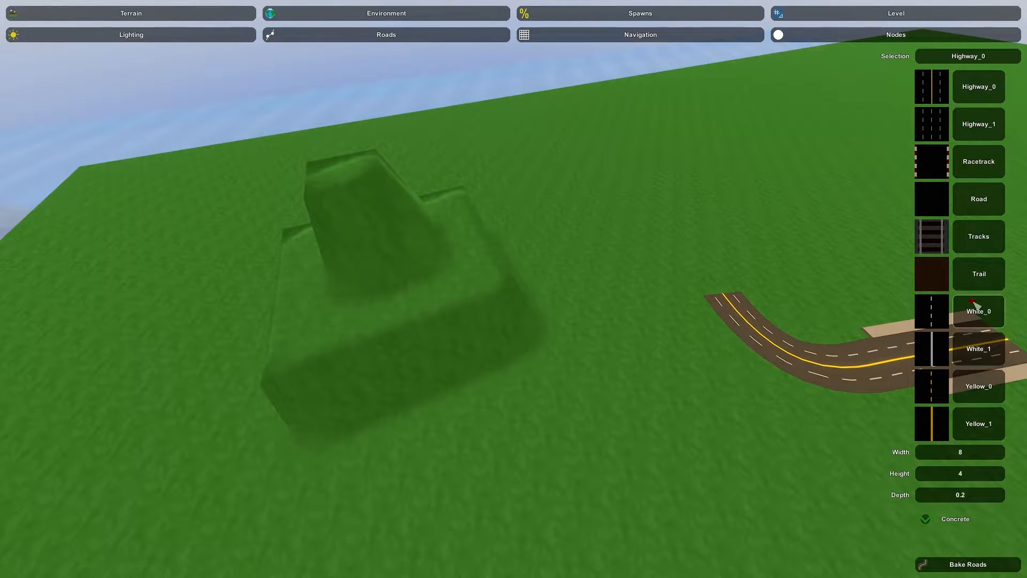
click(981, 206)
click(980, 200)
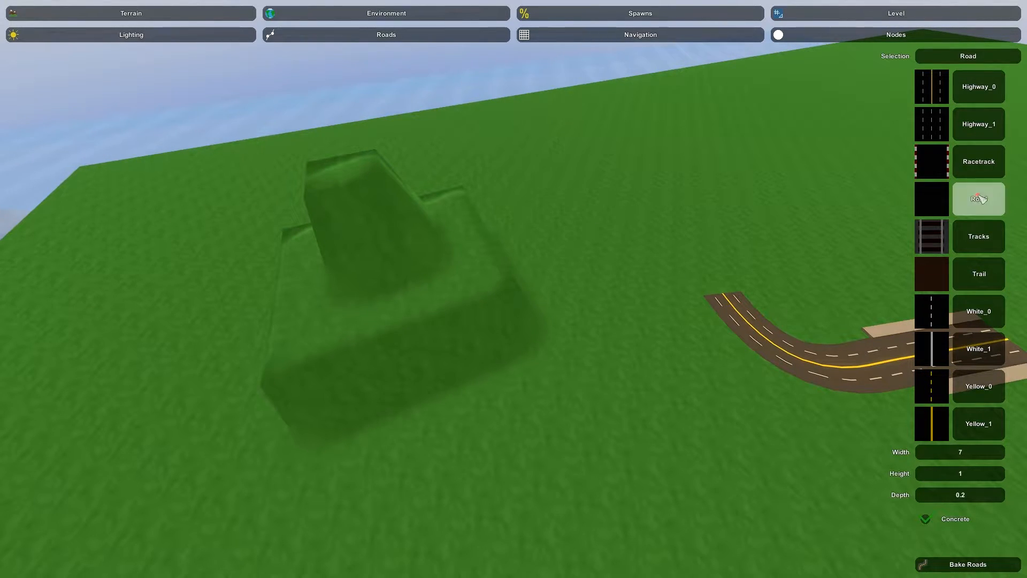
- Lay out a curved five-node road on the open grass and bake it
click(710, 303)
right_drag(710, 303, 1016, 364)
right_drag(514, 289, 669, 455)
click(522, 240)
right_drag(535, 240, 607, 212)
click(548, 263)
click(629, 257)
click(730, 264)
click(803, 288)
mouse_move(744, 478)
right_down()
mouse_move(786, 455)
mouse_move(751, 476)
right_up()
key(s)
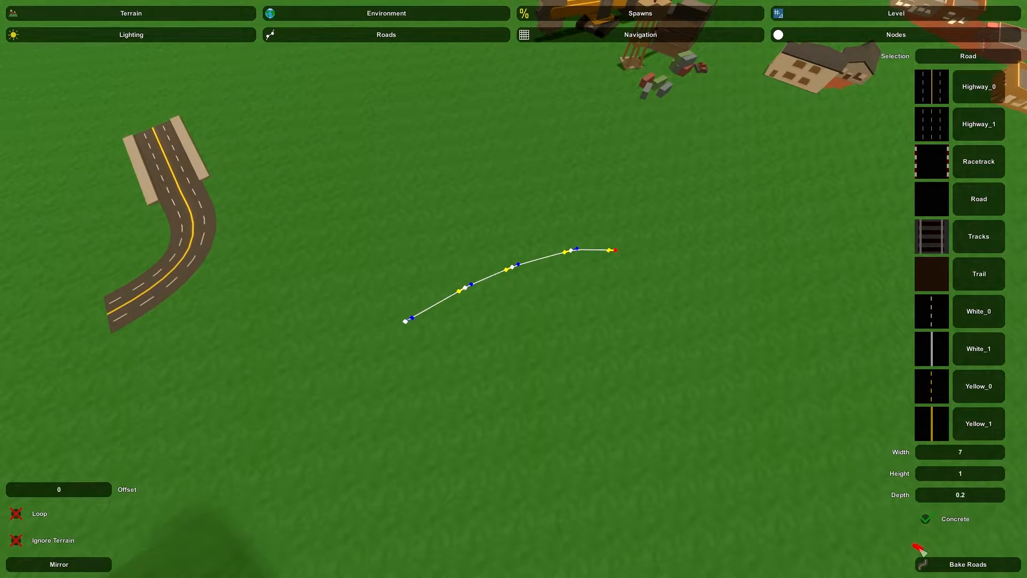
click(951, 557)
- Deselect the road's end node and place a separate, roughly parallel six-node path behind it
right_drag(699, 344, 795, 535)
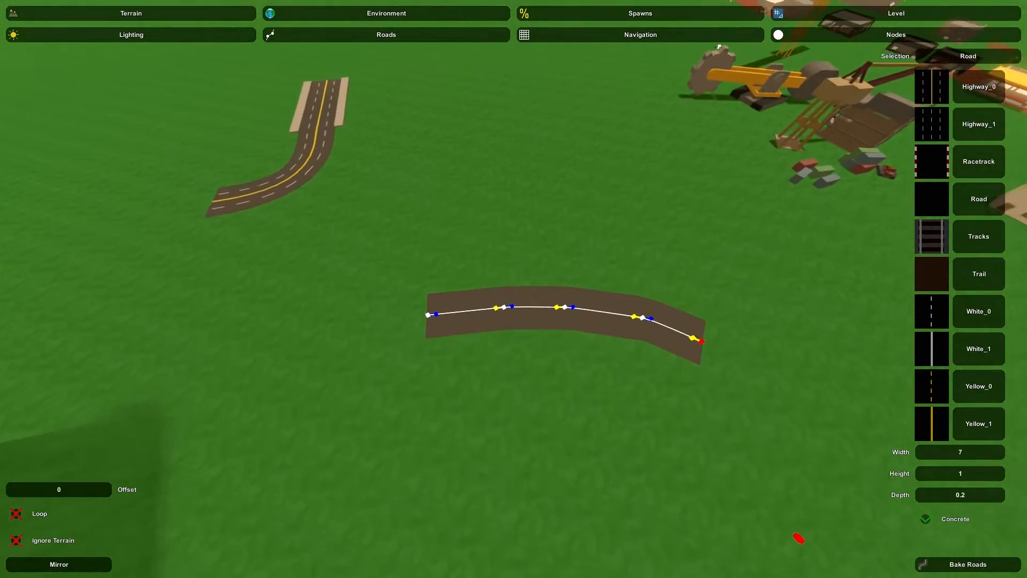
key(w)
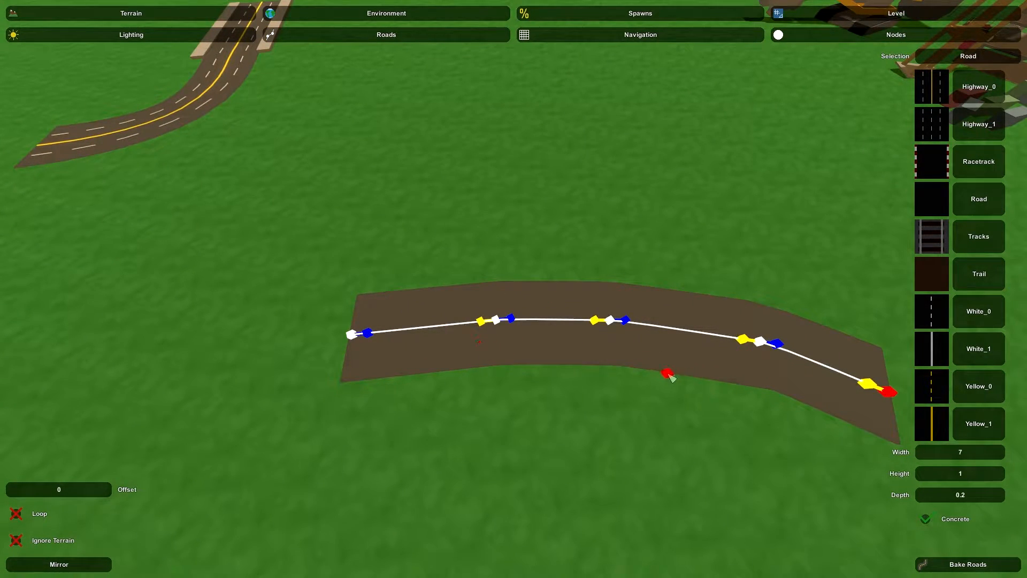
key(s)
right_drag(635, 363, 658, 355)
key(d)
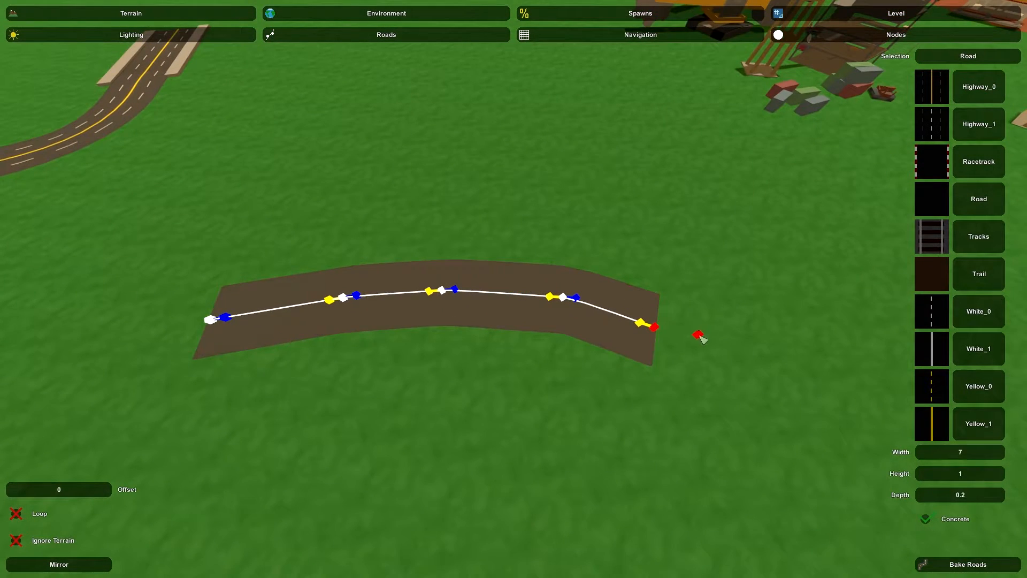
click(659, 326)
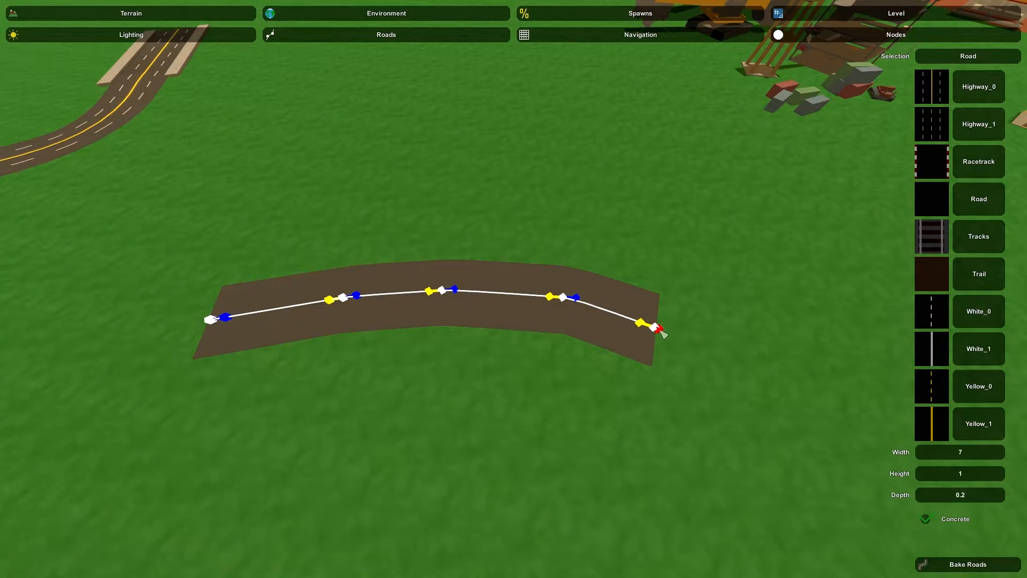
click(651, 195)
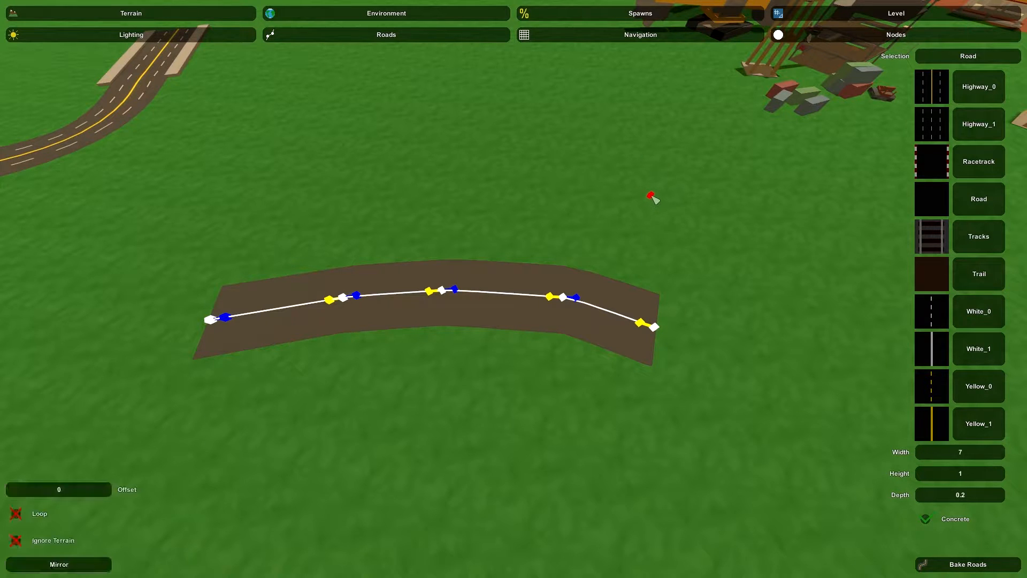
click(576, 166)
click(508, 156)
click(420, 154)
click(347, 158)
click(239, 167)
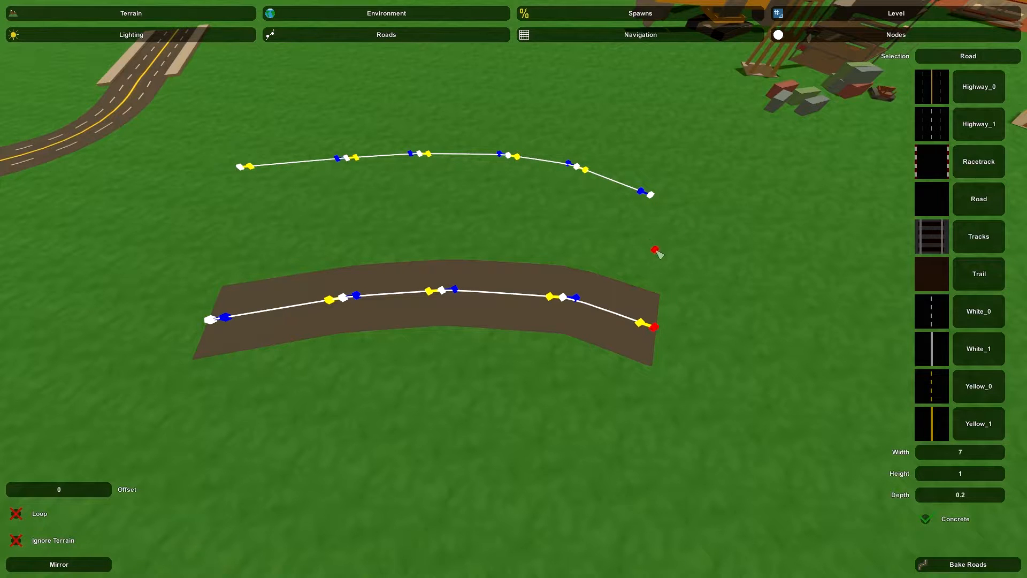
- Extend the front road from its end node with three more nodes curving around the rear path
click(683, 161)
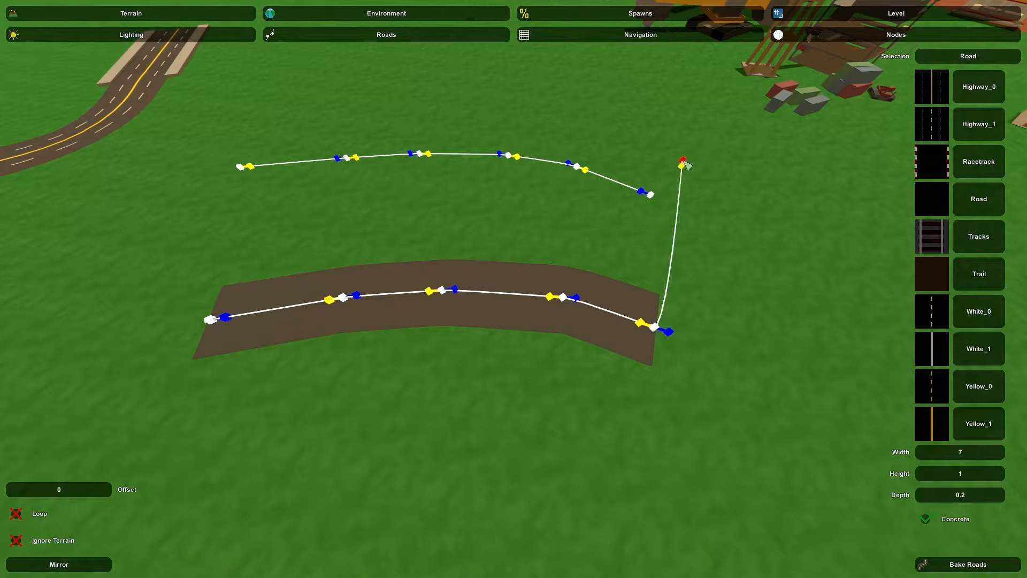
click(572, 85)
click(465, 79)
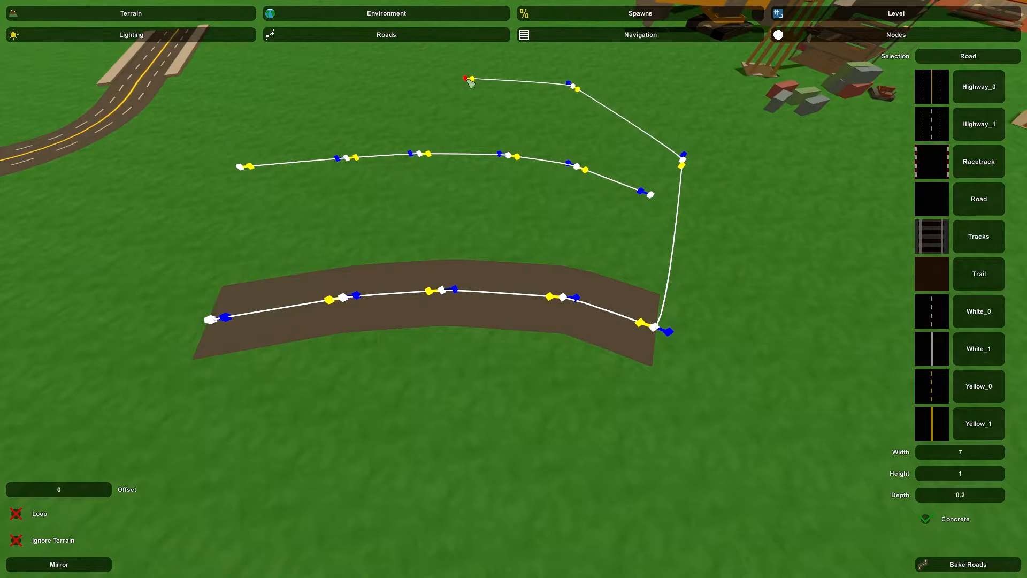
- Delete the front road's last five nodes, including the three just added, and bake the roads
key(Delete)
key(Delete)
key(Delete)
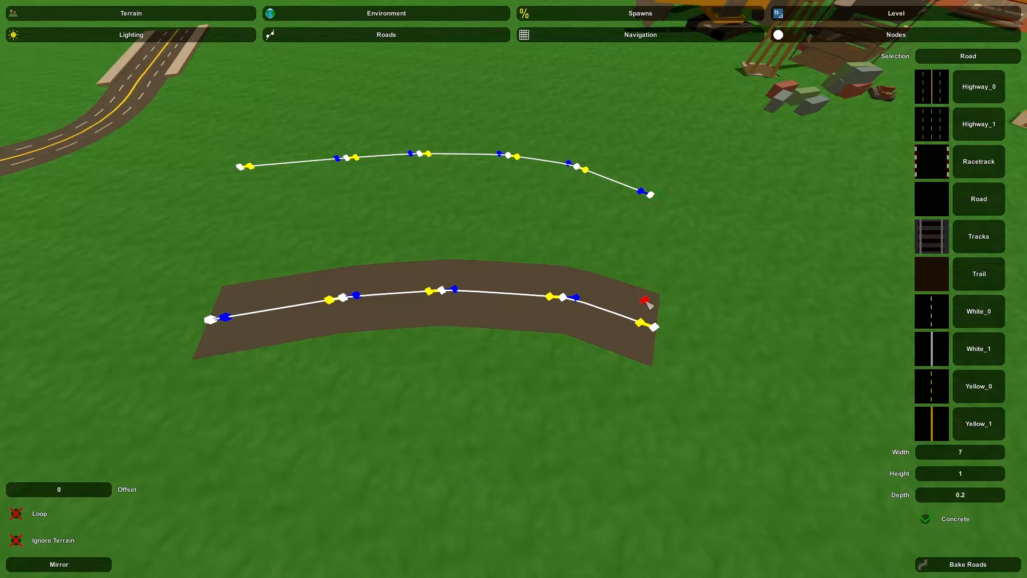
key(Delete)
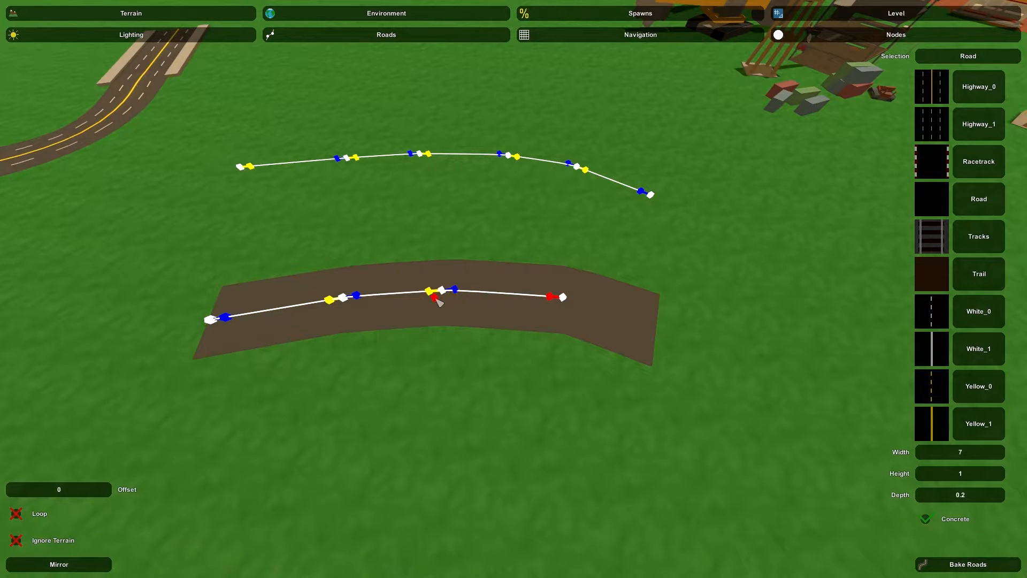
key(Delete)
click(967, 565)
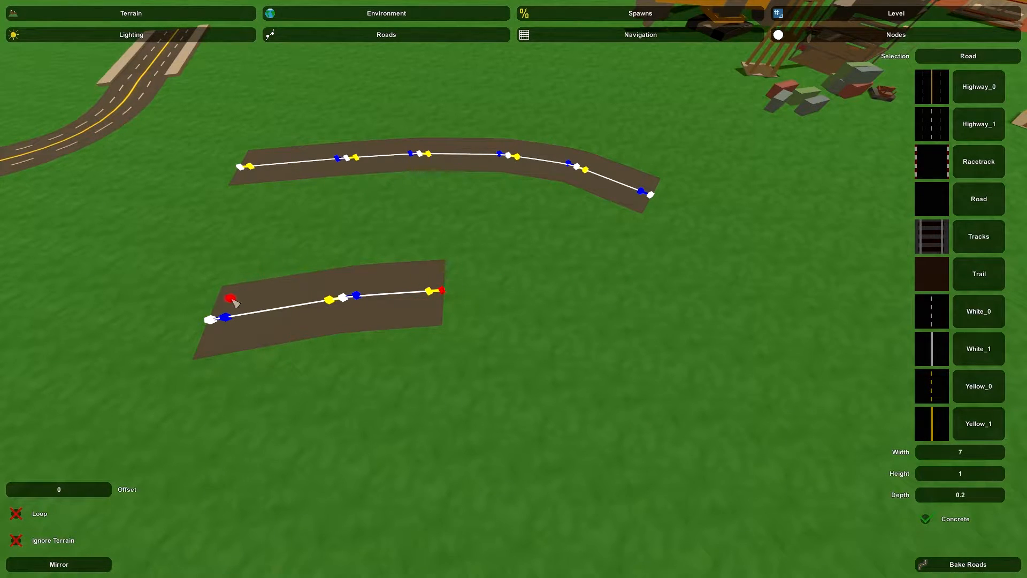
- Extend the shortened front road with two new nodes and bake the roads
click(546, 291)
click(698, 315)
click(922, 564)
- Place a separate five-node path in front of the two roads, change it to the Tracks type and bake it
mouse_move(672, 365)
right_down()
mouse_move(534, 331)
mouse_move(470, 332)
mouse_move(659, 320)
mouse_move(608, 279)
right_up()
key(d)
key(a)
key(w)
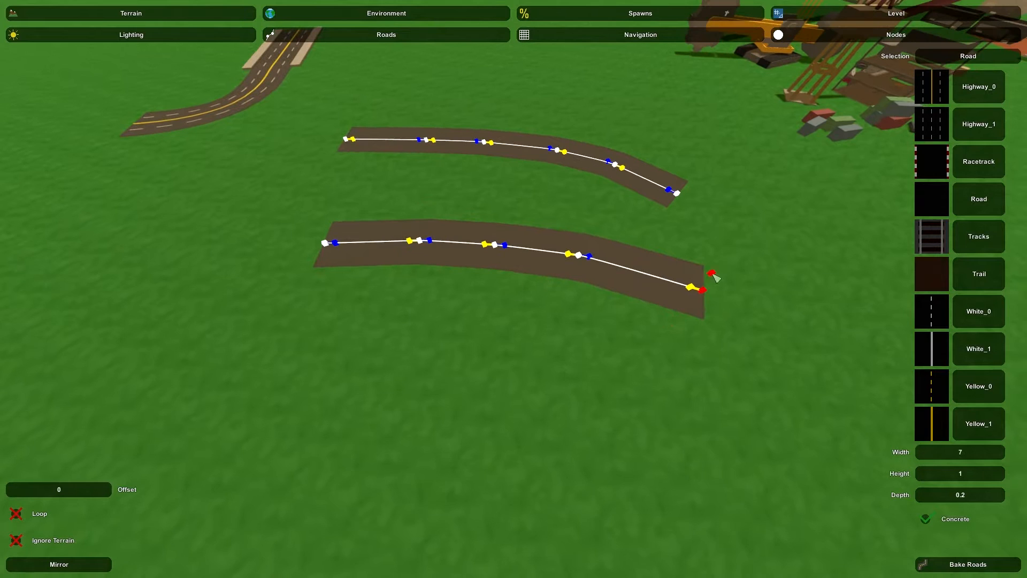
click(704, 290)
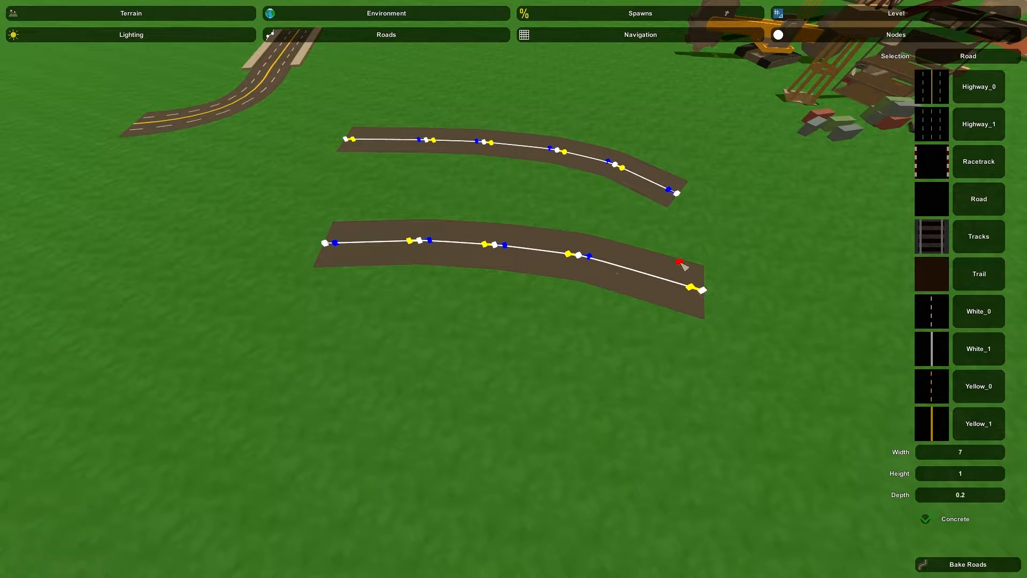
click(706, 414)
click(609, 388)
click(514, 383)
click(389, 363)
click(321, 358)
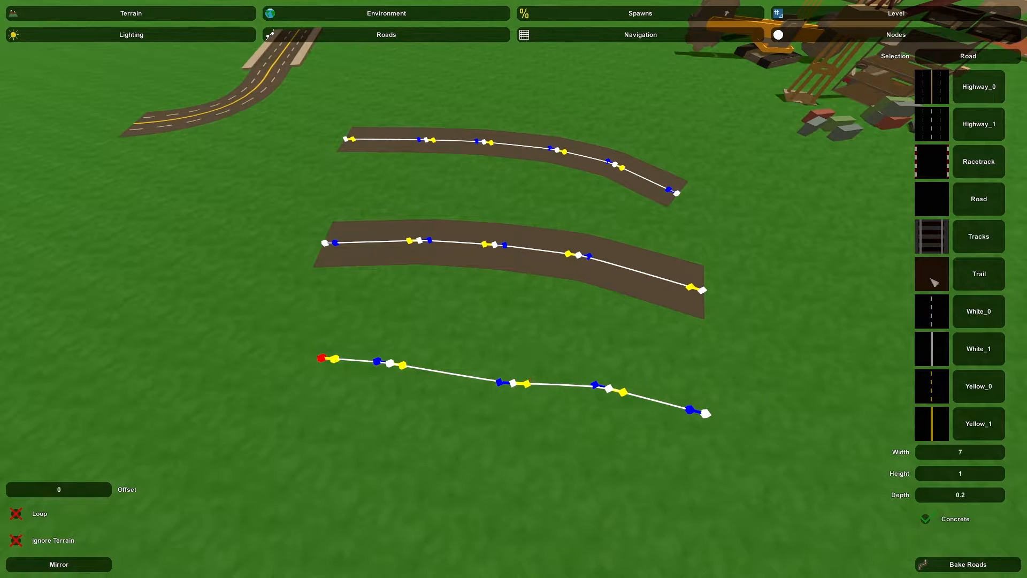
click(978, 236)
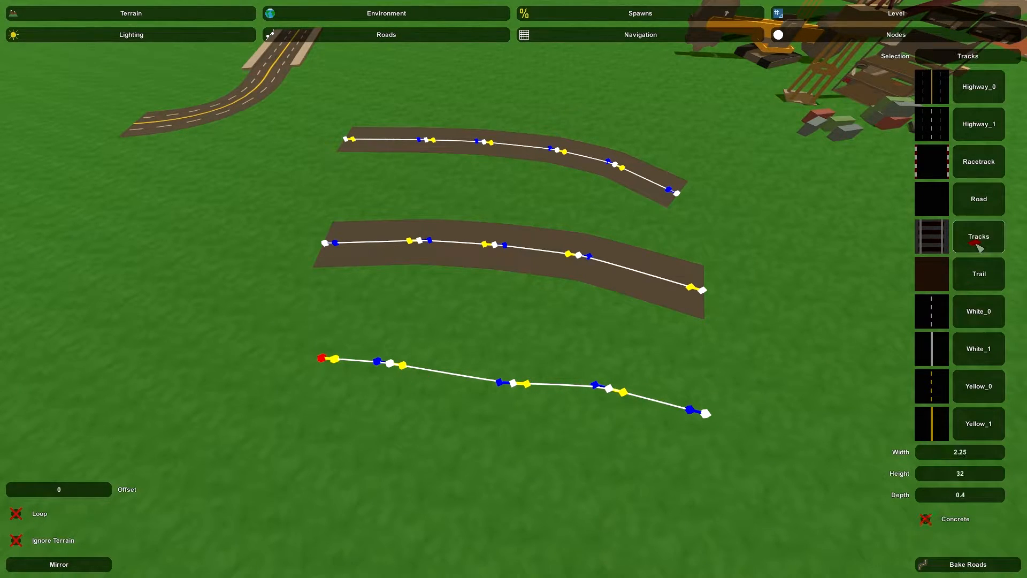
click(950, 561)
- Delete the railway track and both plain roads entirely, and bake the roads
key(w)
right_drag(778, 482, 717, 456)
key(a)
key(s)
key(d)
key(w)
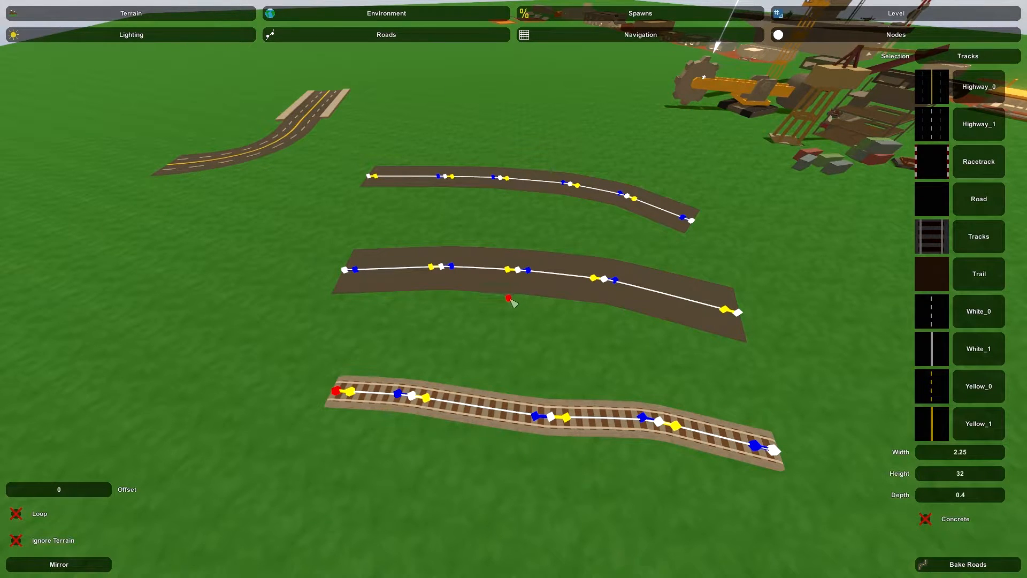
key(ctrl+Delete)
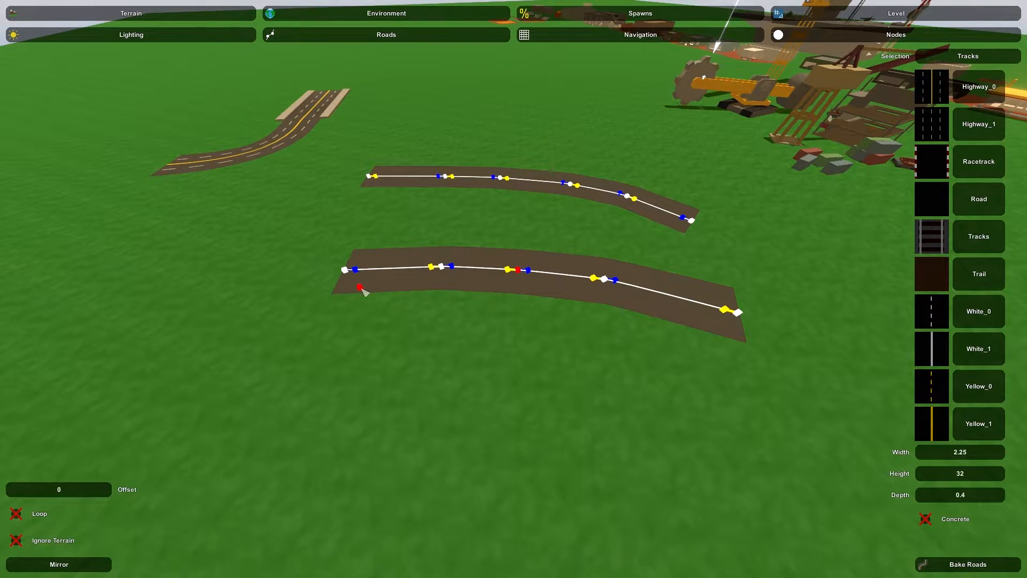
key(ctrl+Delete)
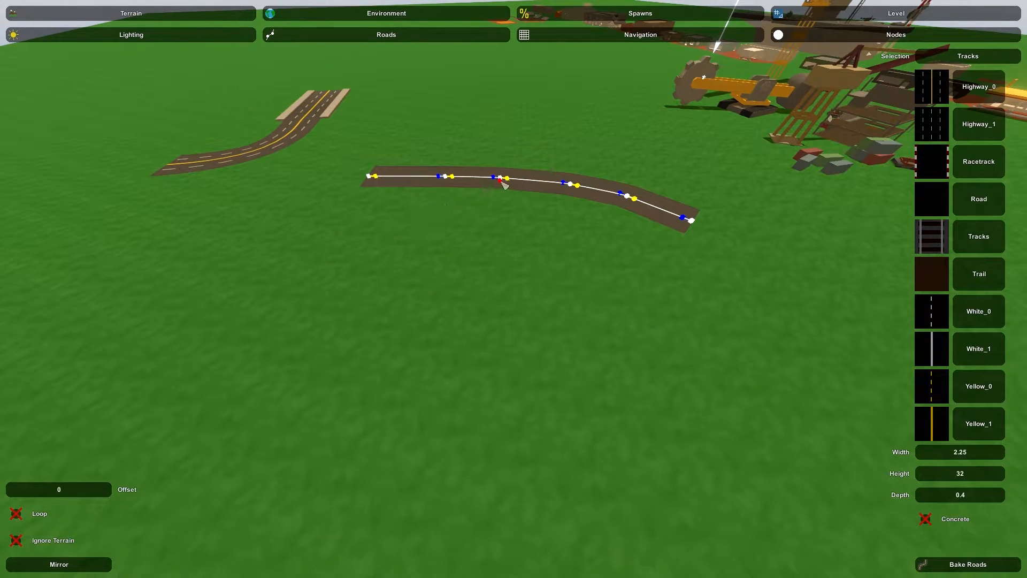
key(ctrl+Delete)
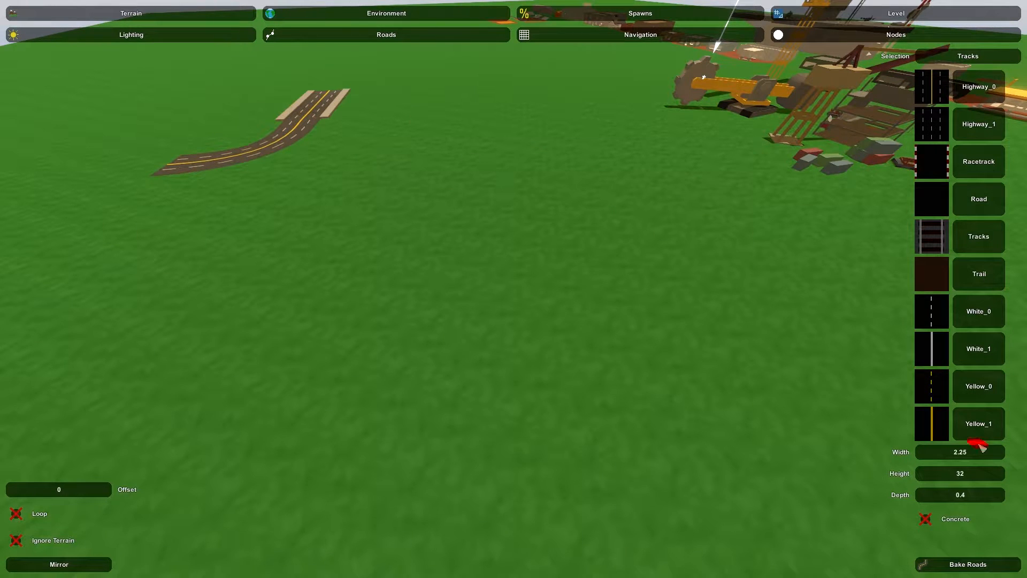
click(981, 569)
- Lay out a new four-node road of the Road type near the raised terrain block and bake it
right_drag(658, 433, 514, 289)
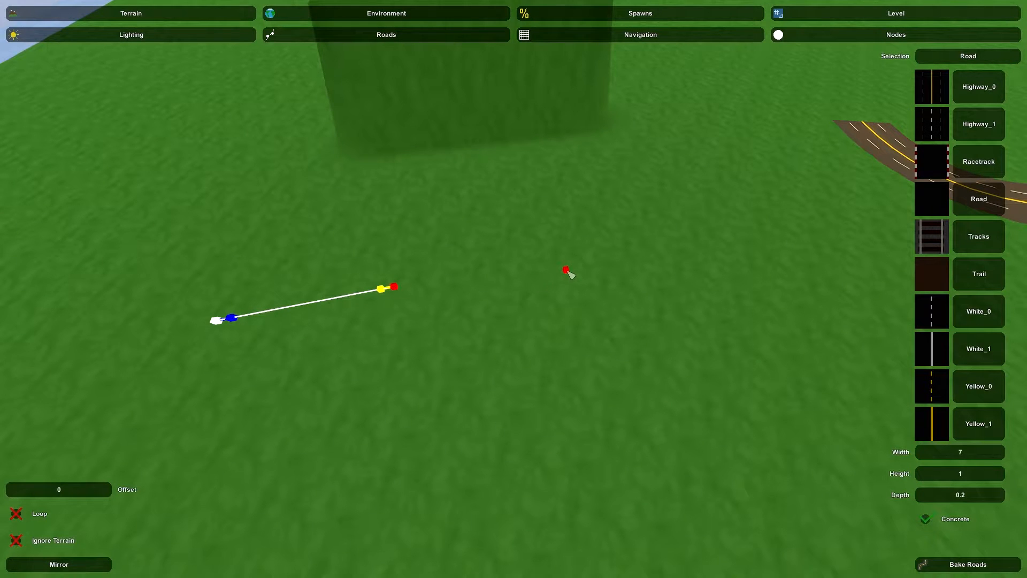
click(566, 271)
click(689, 256)
right_drag(780, 468, 527, 291)
click(961, 559)
- Try a width of 10 for the Road type and reduce it to 5, baking after each change
right_drag(678, 430, 684, 396)
key(w)
mouse_move(517, 289)
right_down()
mouse_move(530, 407)
mouse_move(599, 332)
mouse_move(517, 289)
right_up()
key(s)
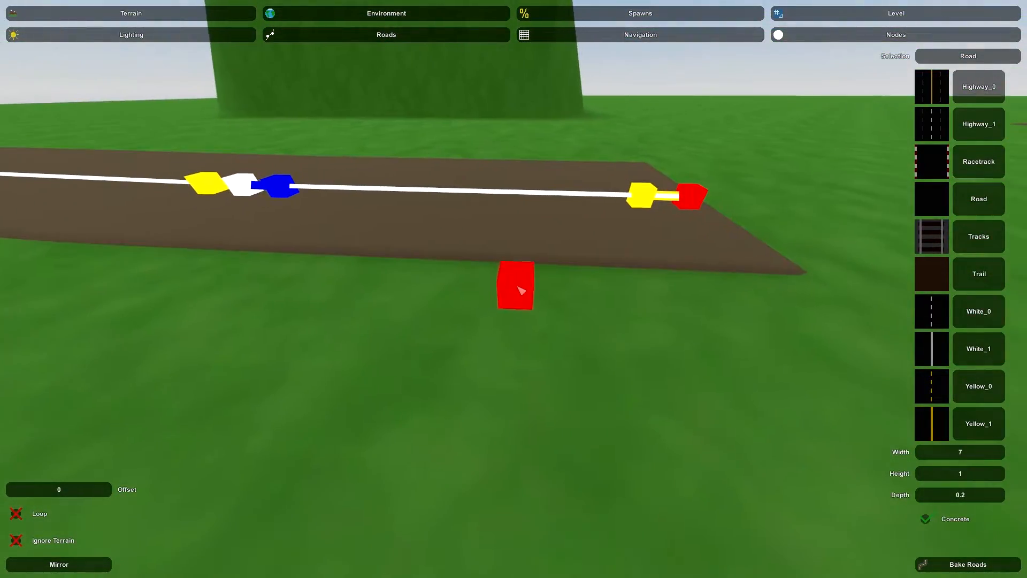
right_drag(650, 302, 545, 286)
key(s)
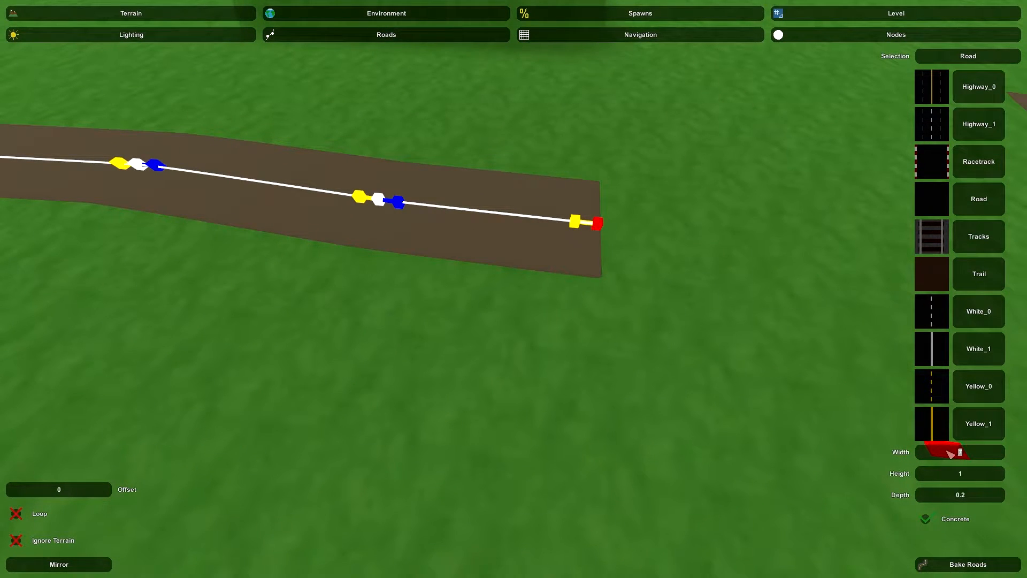
text(0)
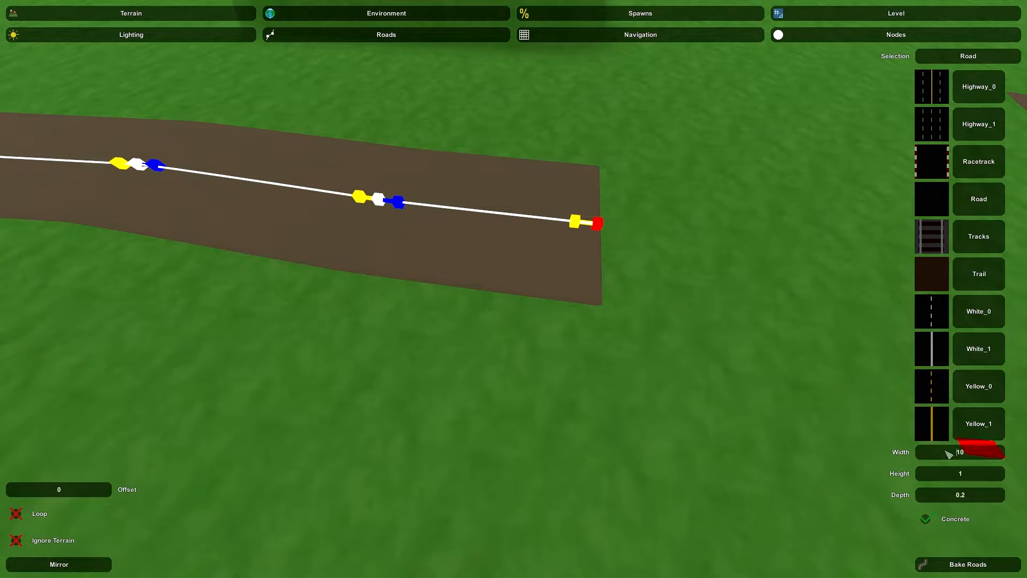
text(5)
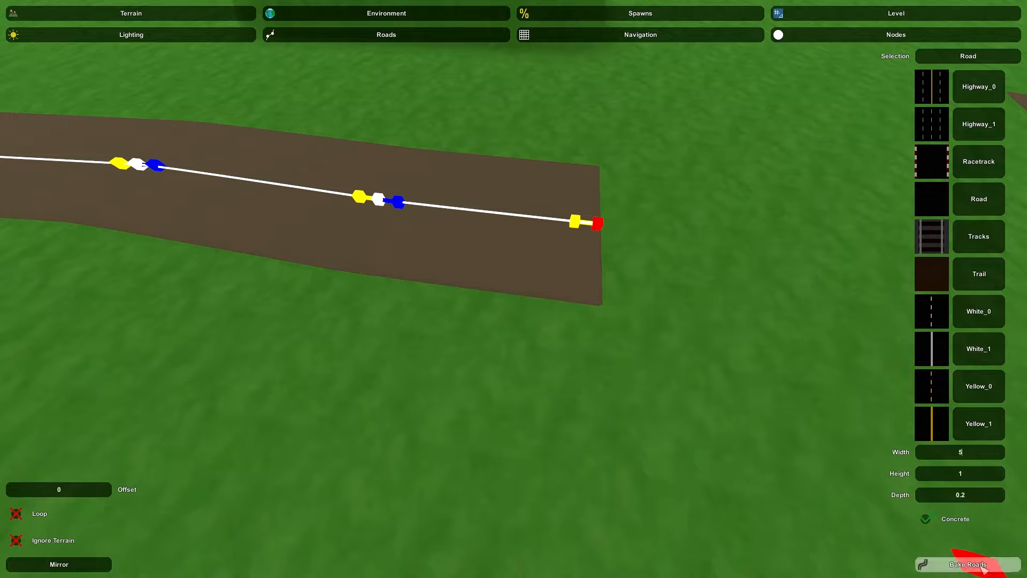
right_drag(623, 370, 605, 321)
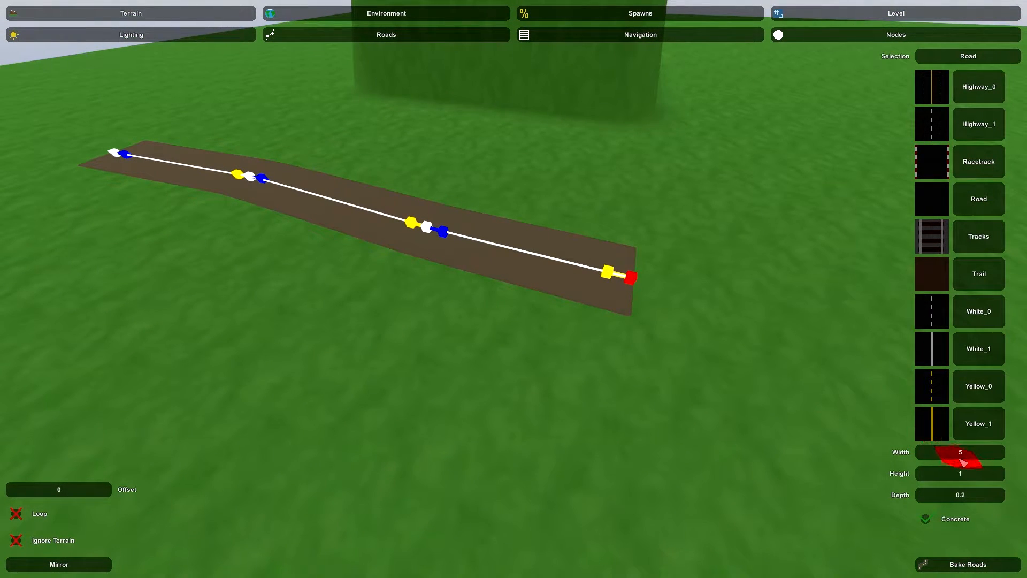
- Delete the stray node placed beyond the road's end, set the Road type's height to 2 and bake
click(962, 487)
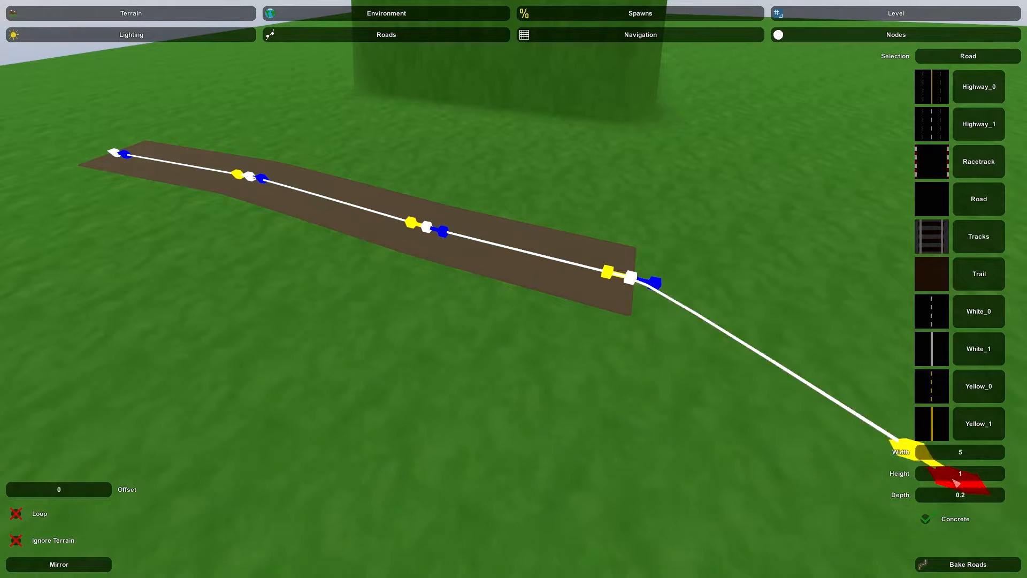
key(Delete)
right_drag(687, 413, 733, 224)
key(w)
key(w)
right_drag(514, 289, 609, 364)
double_click(946, 475)
text(2)
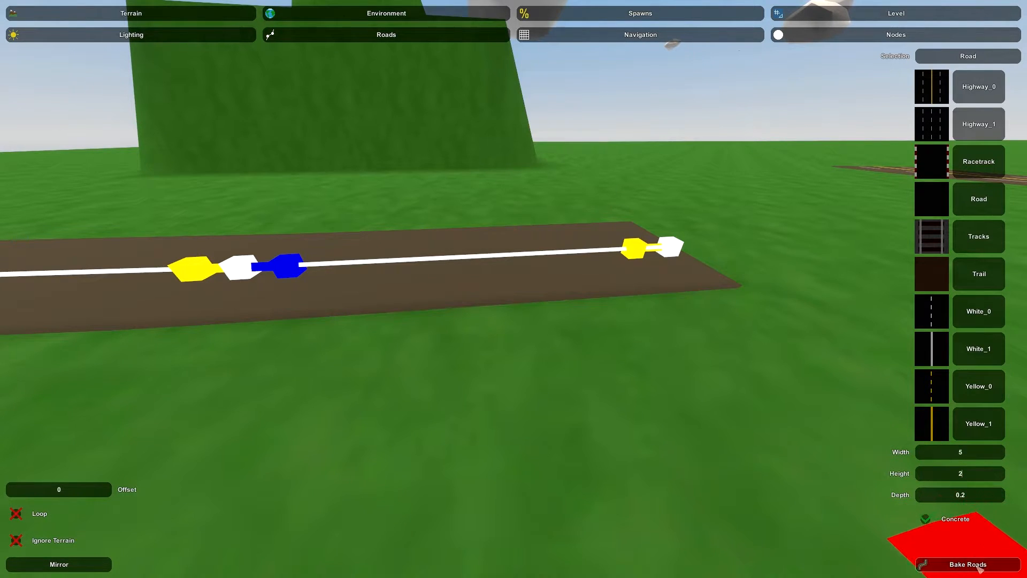
- Change the four-node road to the Racetrack type and bake it
right_drag(725, 402, 663, 439)
key(s)
key(w)
key(s)
right_drag(514, 289, 332, 310)
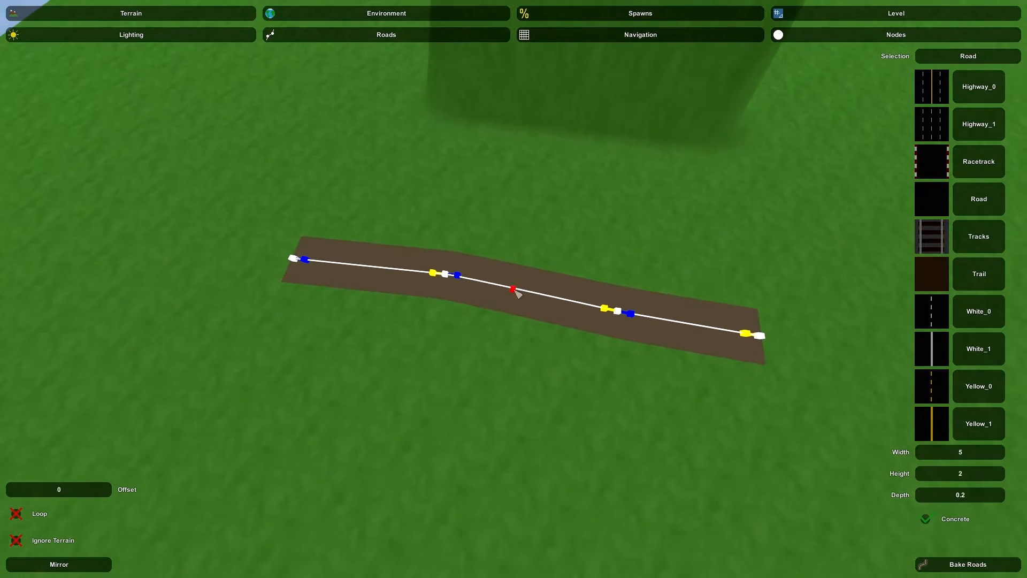
click(982, 168)
click(989, 568)
- Try a height of 5 for the Racetrack type, bake the road and restore the height to 8
right_drag(694, 396, 599, 361)
key(w)
key(d)
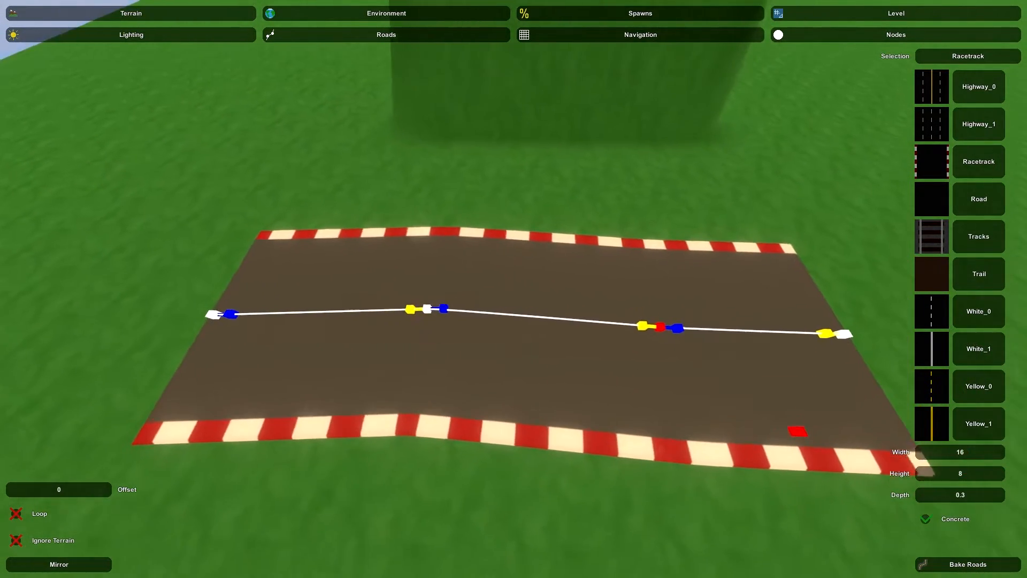
right_drag(514, 289, 556, 289)
key(w)
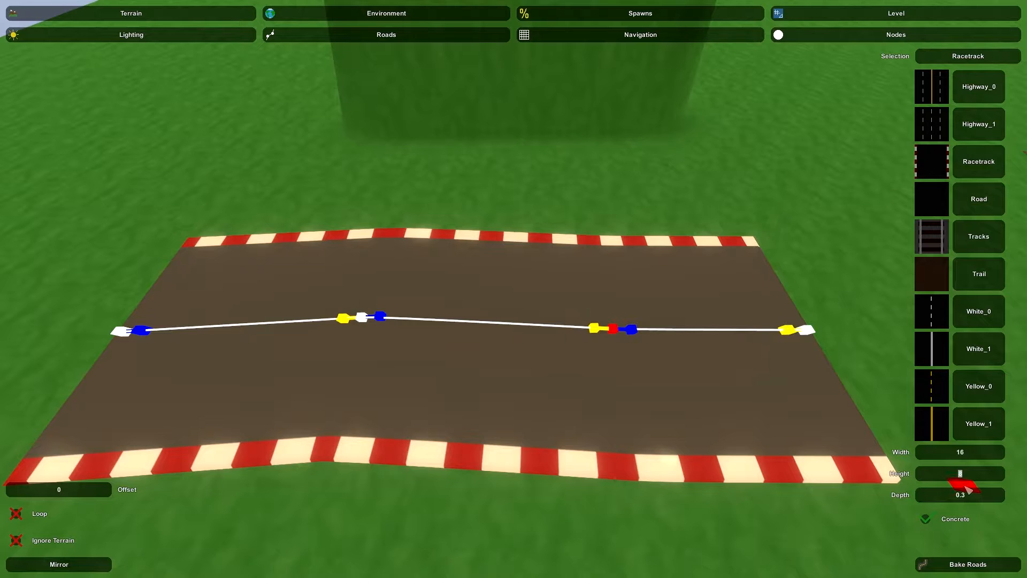
text(5)
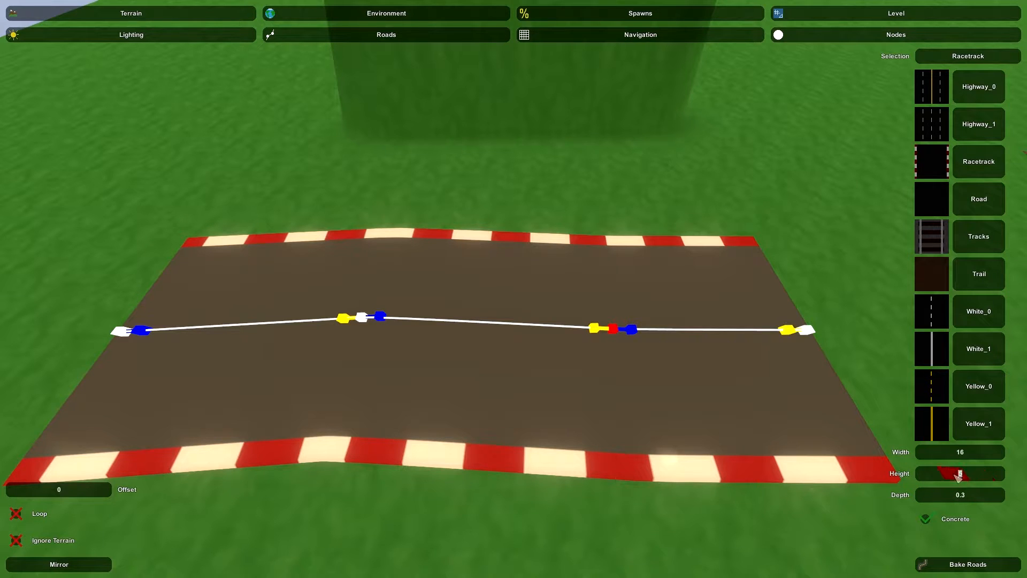
click(955, 564)
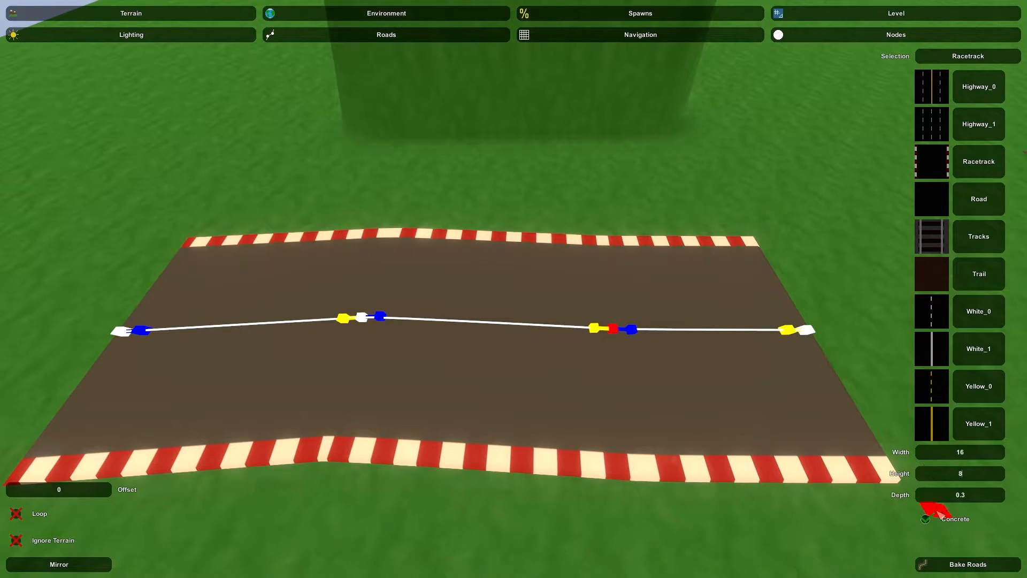
- Try a depth of 1 for the Racetrack type and bake the road
click(984, 497)
right_drag(841, 483, 888, 278)
key(d)
right_drag(513, 289, 375, 273)
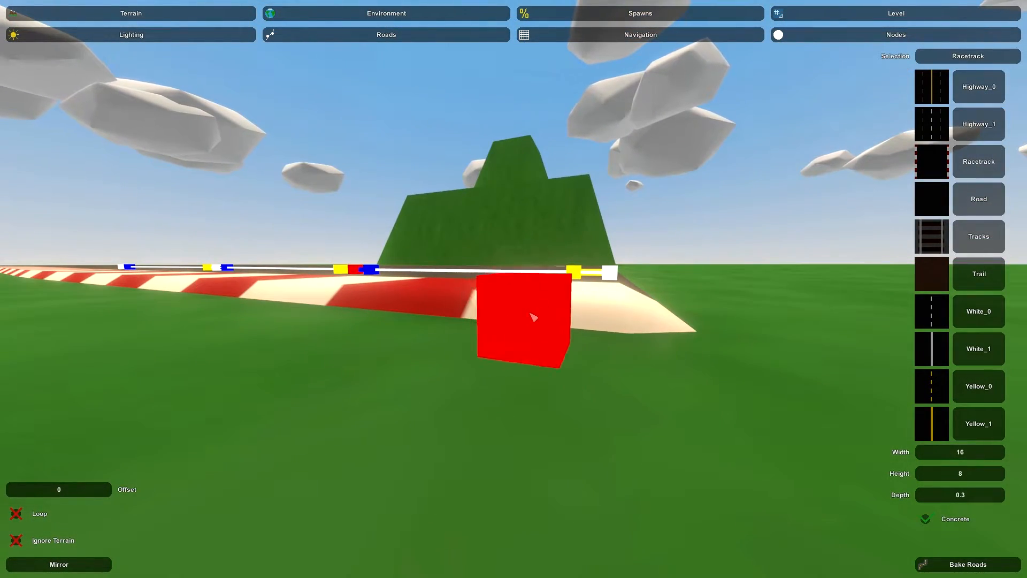
text(1)
right_drag(575, 297, 589, 386)
key(s)
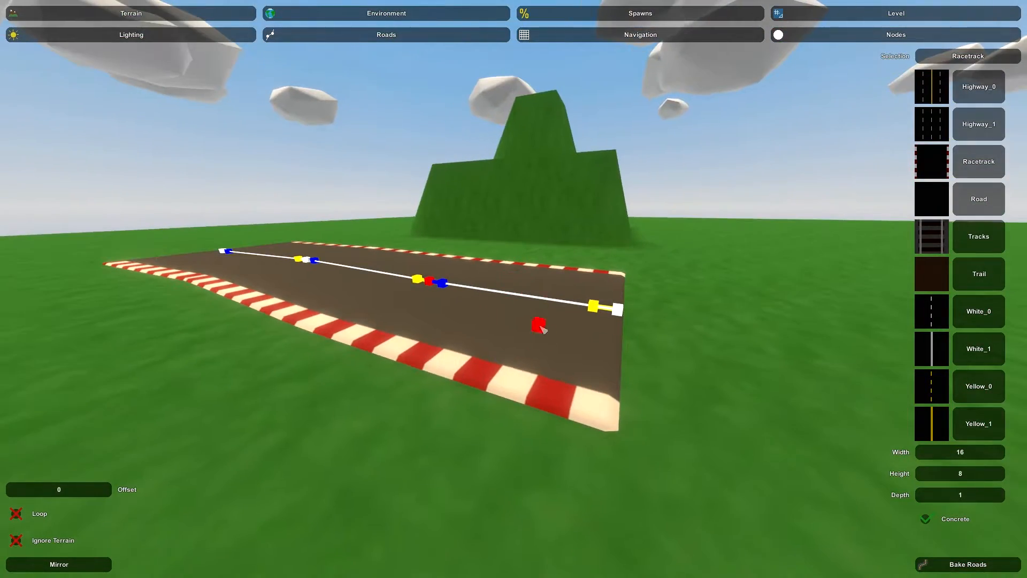
click(936, 565)
- Set the Racetrack type's depth to .2 and edit its width, baking after each change
right_drag(936, 565, 738, 568)
key(w)
key(w)
right_drag(513, 289, 369, 522)
key(s)
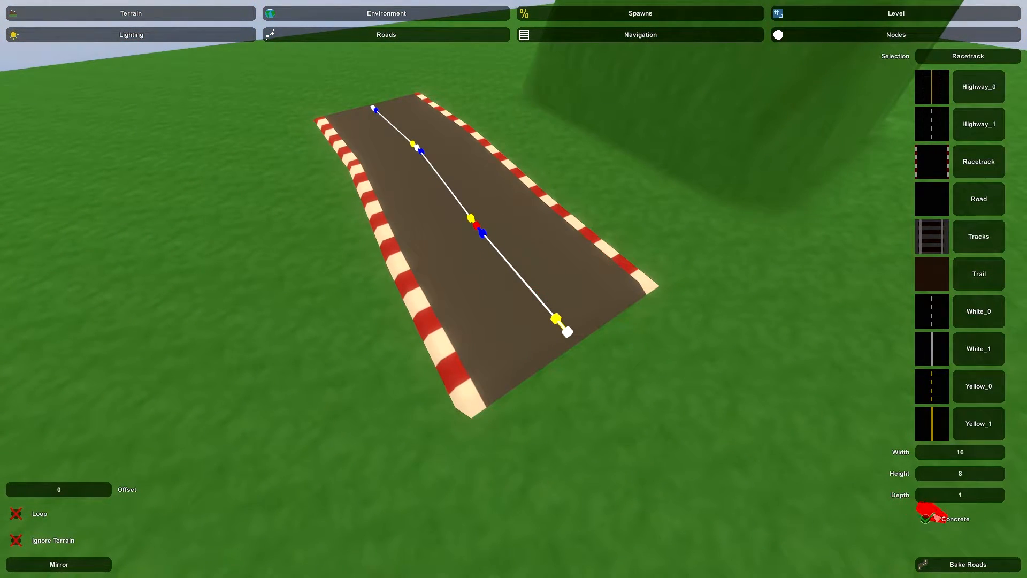
right_drag(605, 426, 605, 312)
right_drag(514, 289, 824, 348)
key(w)
key(d)
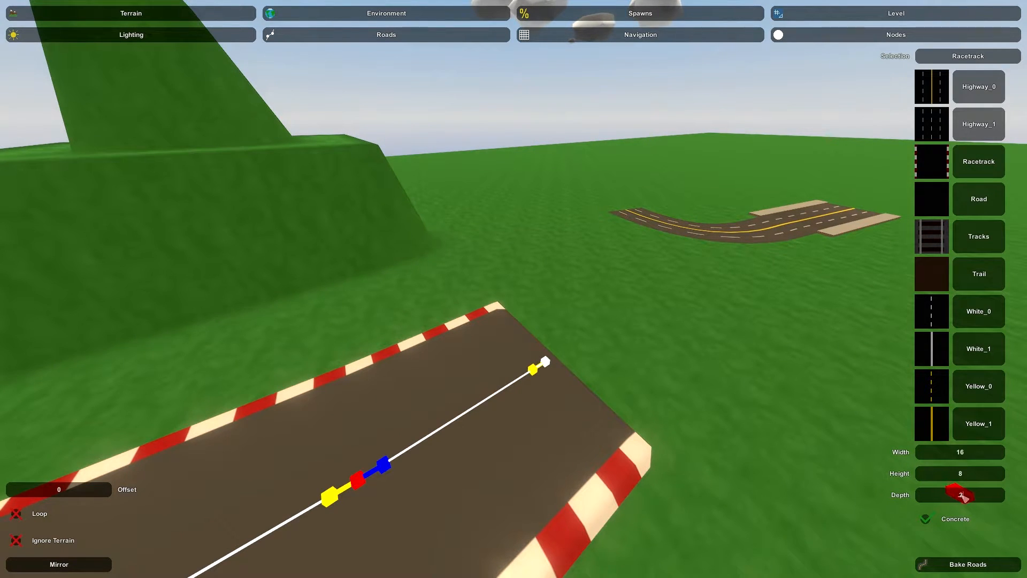
click(970, 565)
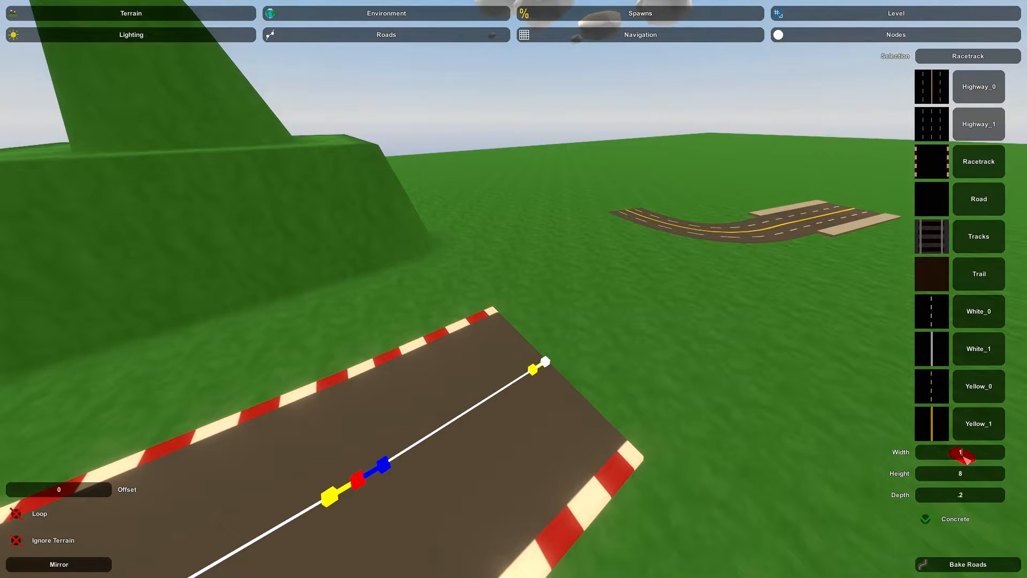
click(974, 565)
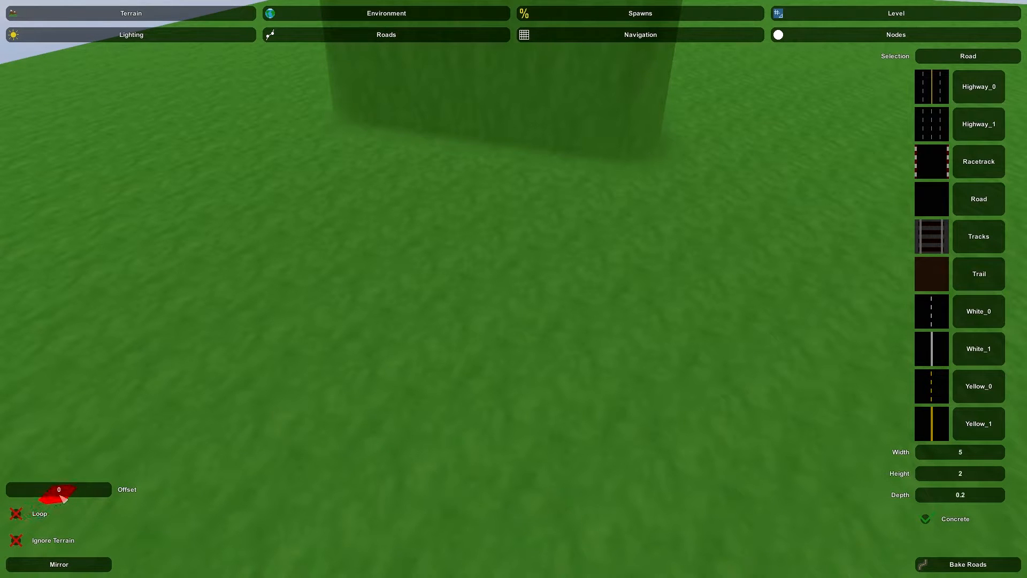
- Lay out a Road-type road from the flat ground over the ledge onto the side of the upper terrain block
key(s)
right_drag(249, 517, 209, 374)
key(w)
right_drag(514, 289, 489, 423)
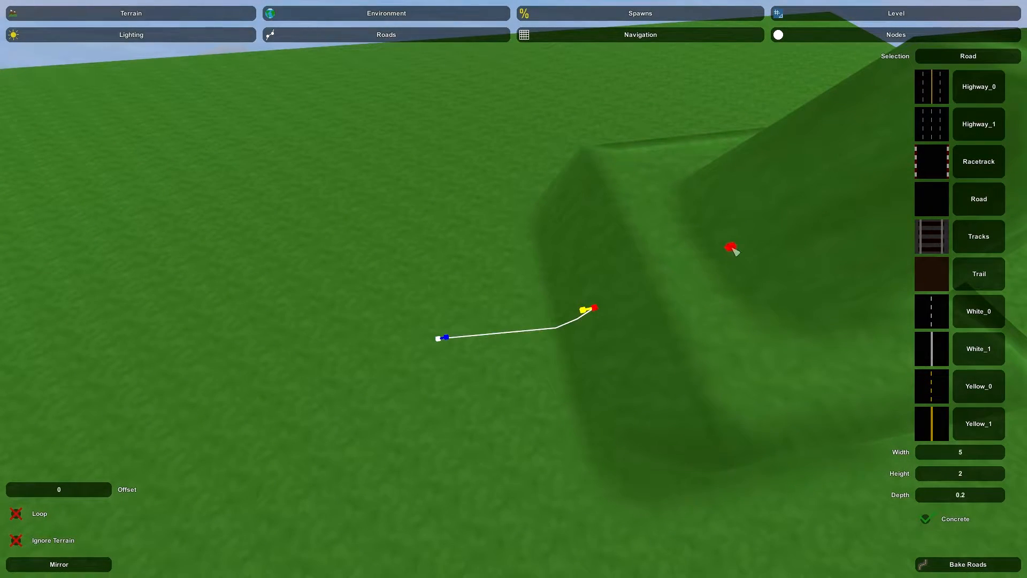
click(851, 171)
right_drag(821, 210, 899, 190)
key(s)
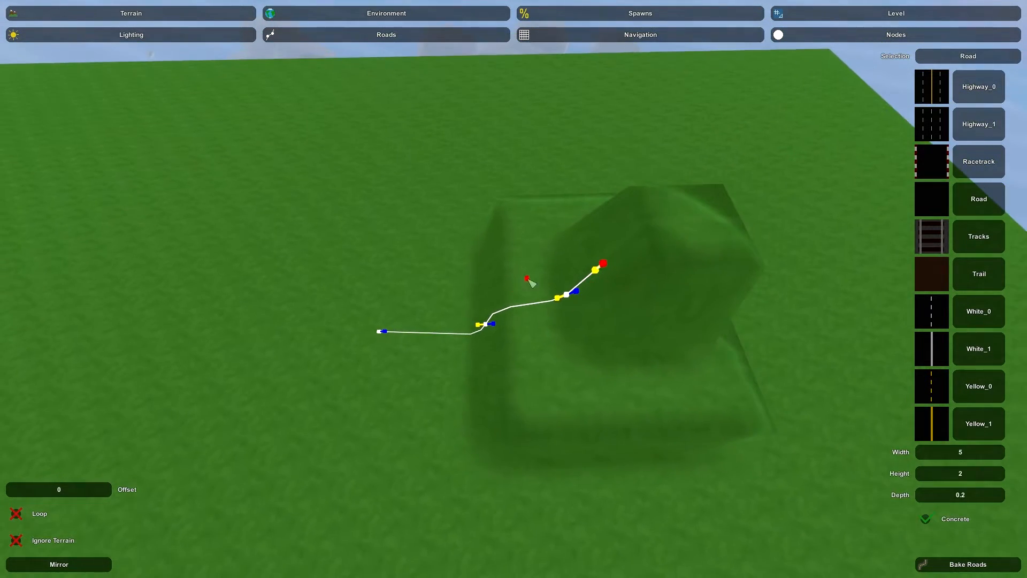
- Extend the road to the top of the upper terrain block and bake it
right_drag(515, 313, 509, 238)
key(w)
right_drag(688, 299, 688, 338)
key(w)
key(s)
click(967, 564)
- Move the road node at the foot of the upper block out to the edge of the ledge
key(w)
right_drag(543, 409, 791, 503)
key(a)
key(w)
key(w)
key(a)
key(w)
mouse_move(514, 289)
right_down()
mouse_move(615, 321)
mouse_move(517, 268)
mouse_move(517, 292)
right_up()
key(d)
key(w)
right_drag(425, 257, 425, 305)
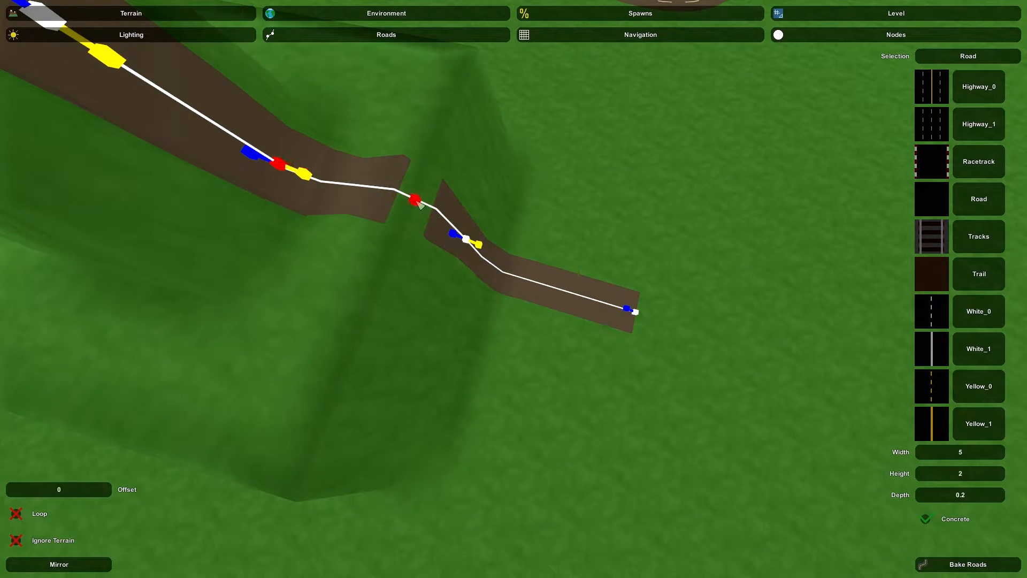
click(415, 198)
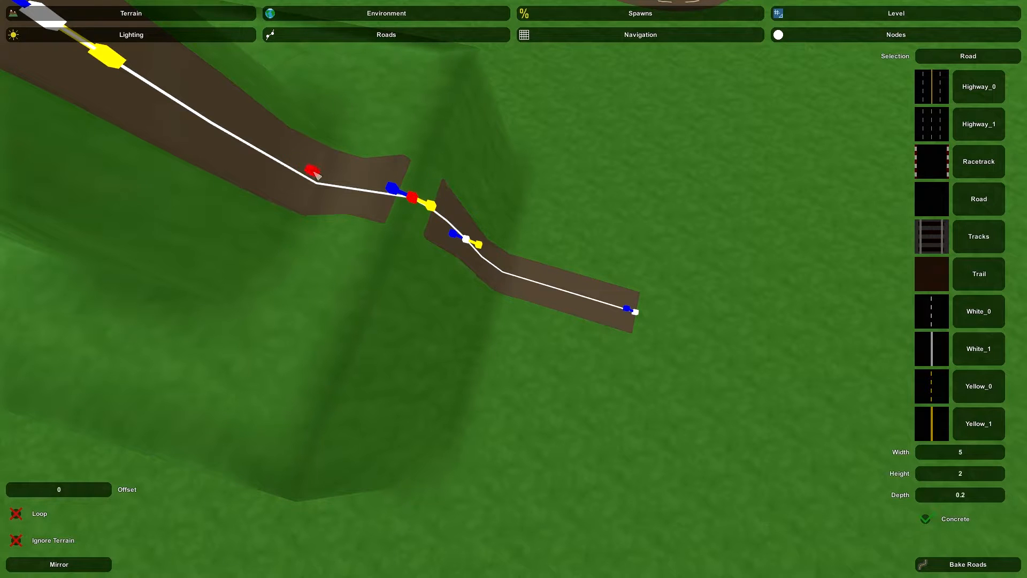
- Insert a road node at the foot of the upper block and bake the road
click(272, 160)
key(d)
mouse_move(373, 218)
right_down()
mouse_move(300, 134)
mouse_move(368, 194)
right_up()
key(s)
click(982, 566)
- Try an extra road node just below the ledge's edge, baking with it and again after deleting it
key(d)
right_drag(677, 402, 404, 364)
key(a)
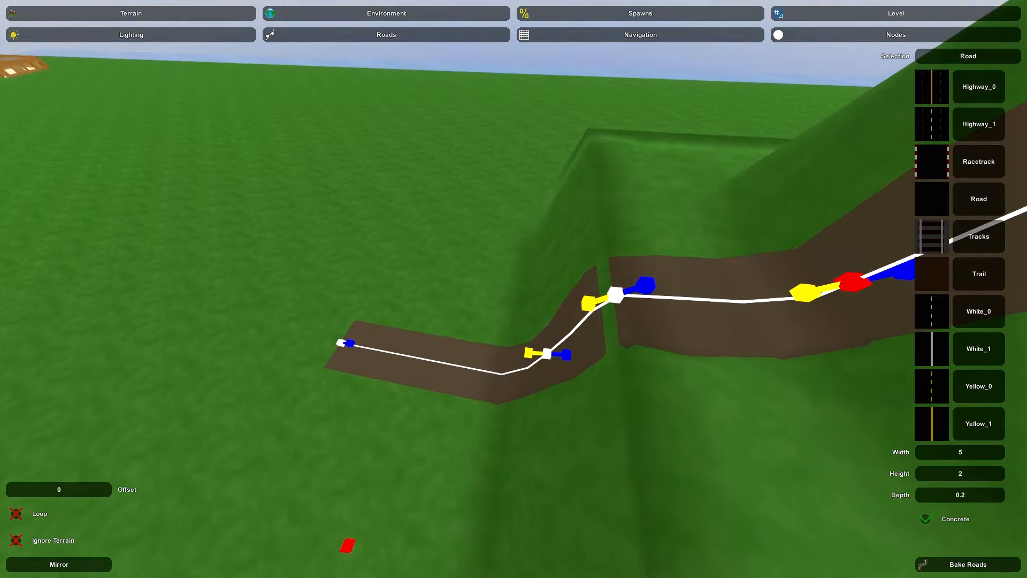
click(616, 300)
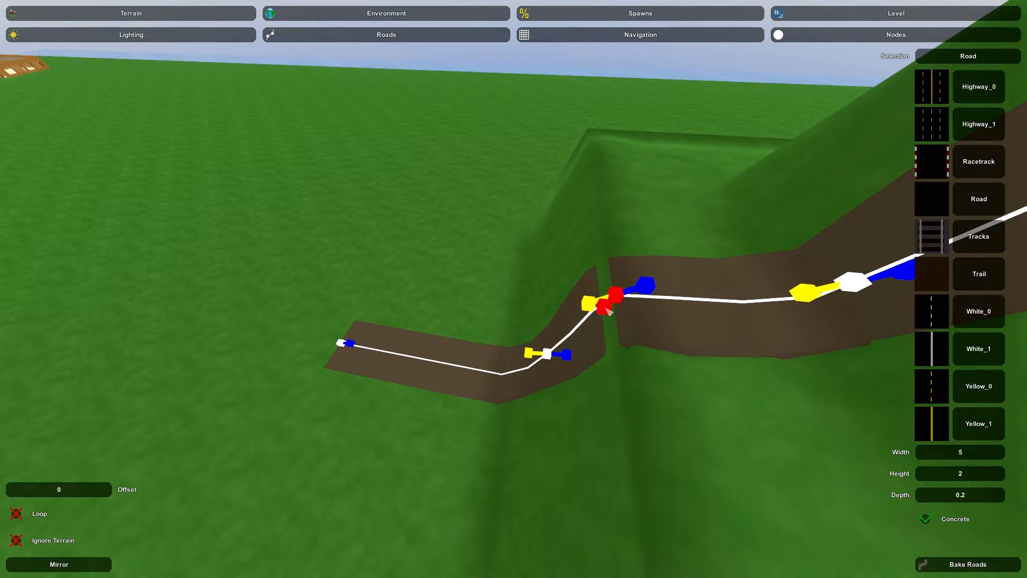
click(603, 307)
click(948, 563)
key(Delete)
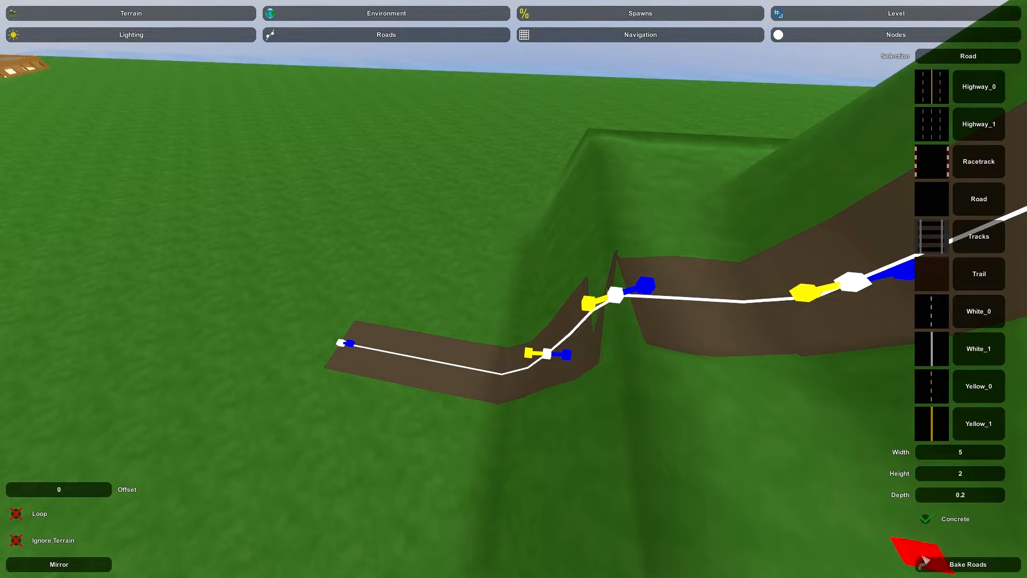
click(974, 565)
- Examine the baked road along the terrain from the ledge up to the block's top
right_drag(605, 452, 776, 411)
key(a)
key(s)
key(a)
right_drag(513, 288, 540, 439)
key(w)
key(s)
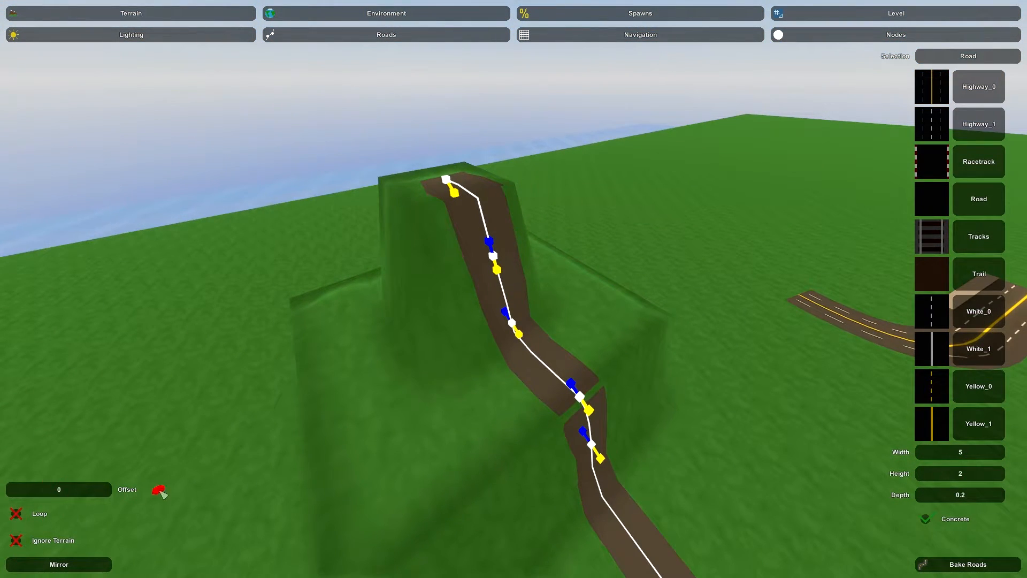
- Turn on Ignore Terrain for the road's end node on the flat ground
key(w)
right_drag(504, 401, 749, 508)
key(a)
key(w)
right_drag(514, 289, 423, 251)
key(d)
key(s)
key(w)
key(s)
key(s)
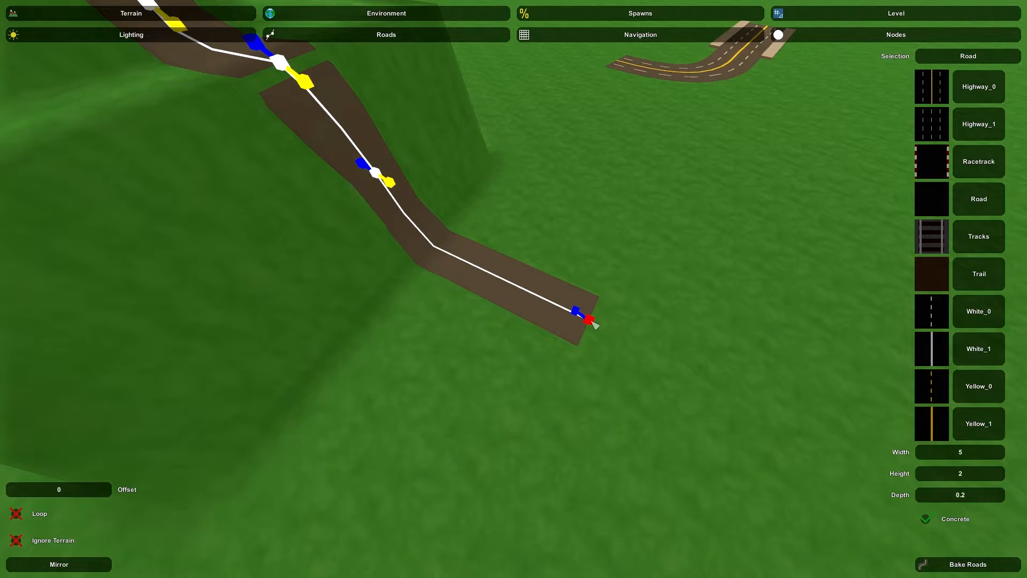
click(17, 541)
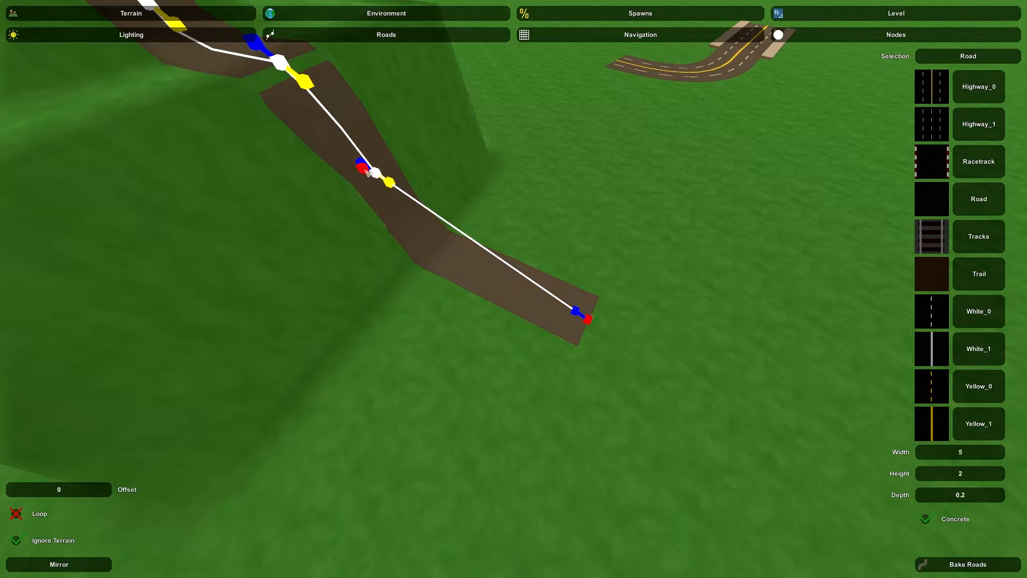
- Turn on Ignore Terrain for the node at the ledge's edge and the node at the foot of the upper block
mouse_move(378, 178)
right_down()
mouse_move(342, 102)
mouse_move(278, 91)
mouse_move(374, 160)
mouse_move(377, 176)
right_up()
key(w)
right_drag(530, 265, 513, 289)
key(w)
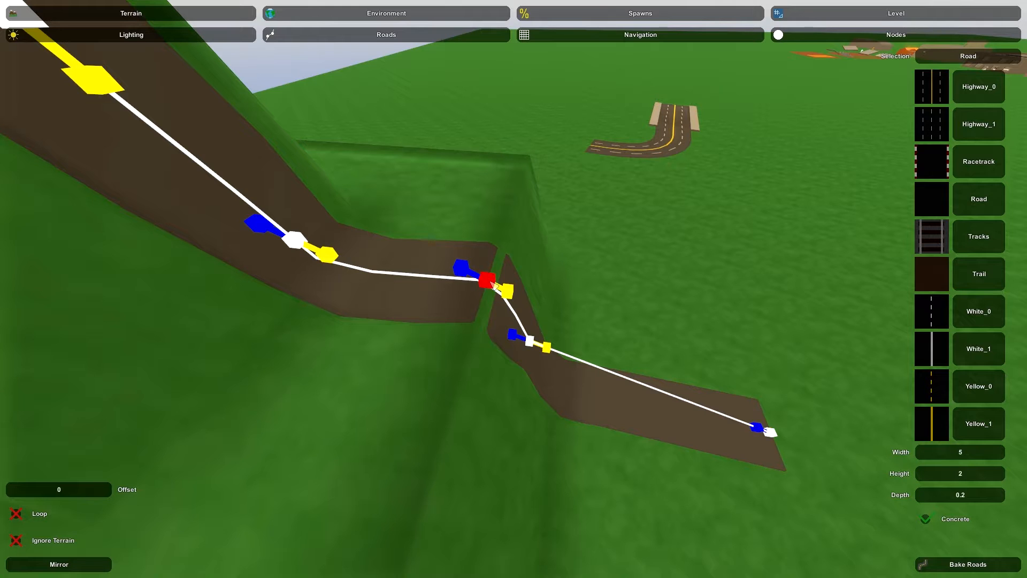
click(17, 543)
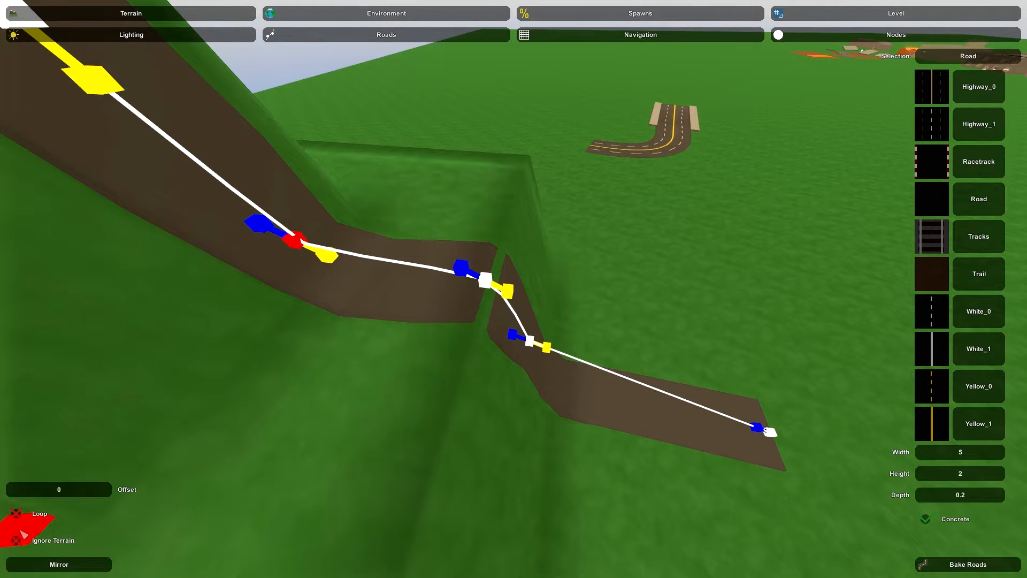
click(17, 540)
- Change the handle mode of the node at the upper block's foot from Mirror to Aligned and bake the road
key(s)
right_drag(292, 405, 514, 290)
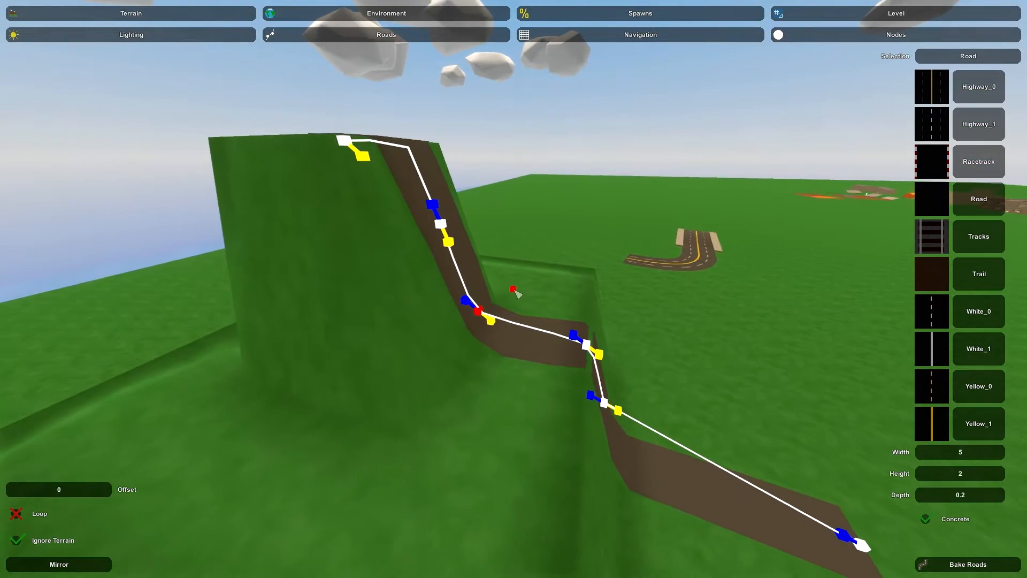
click(96, 564)
right_drag(605, 408, 514, 289)
key(w)
key(d)
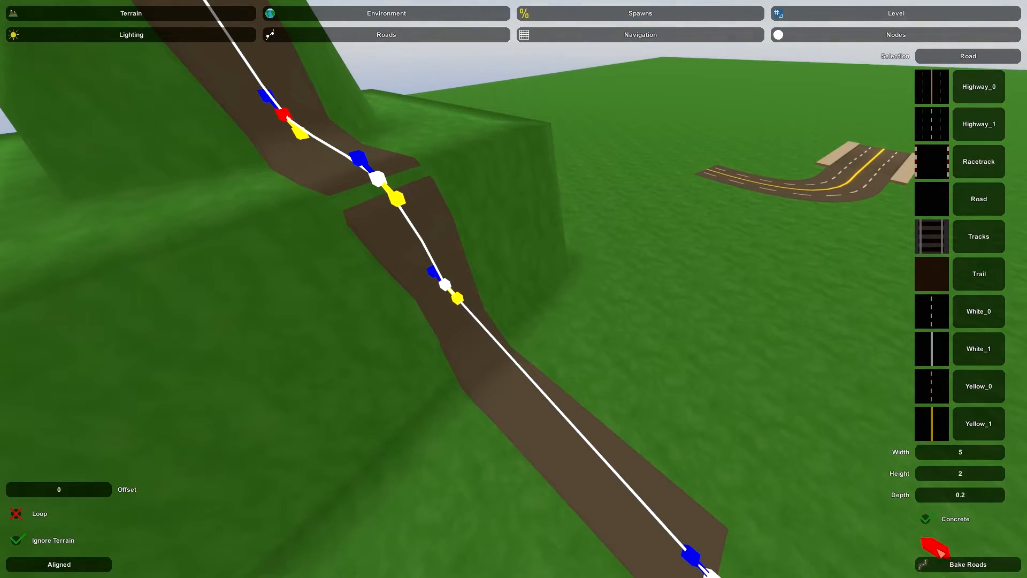
click(951, 566)
- Turn off Ignore Terrain for the node at the foot of the upper block and bake the road
right_drag(688, 452, 428, 176)
key(w)
key(d)
key(w)
right_drag(513, 289, 521, 383)
key(d)
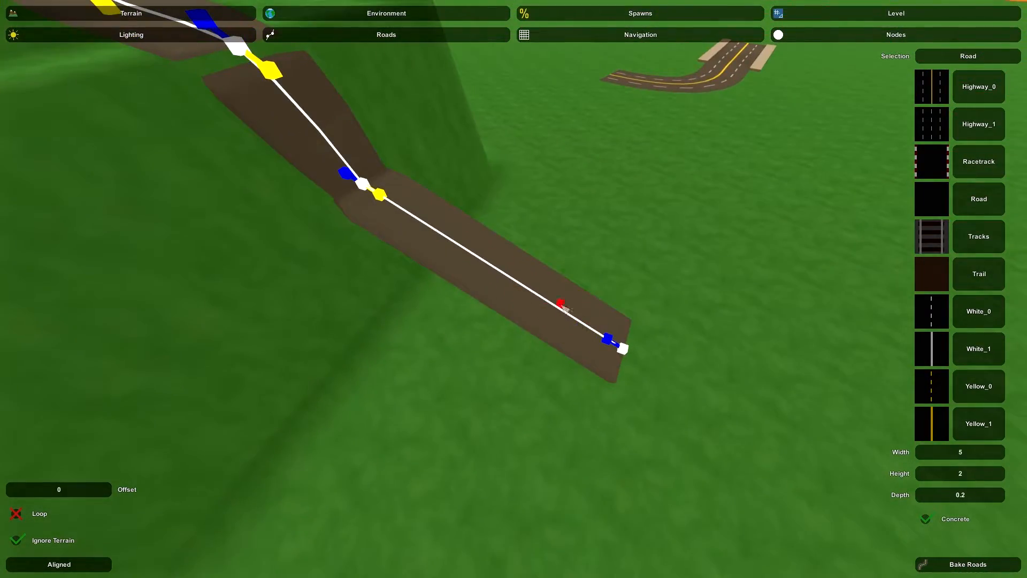
right_drag(429, 287, 437, 263)
key(w)
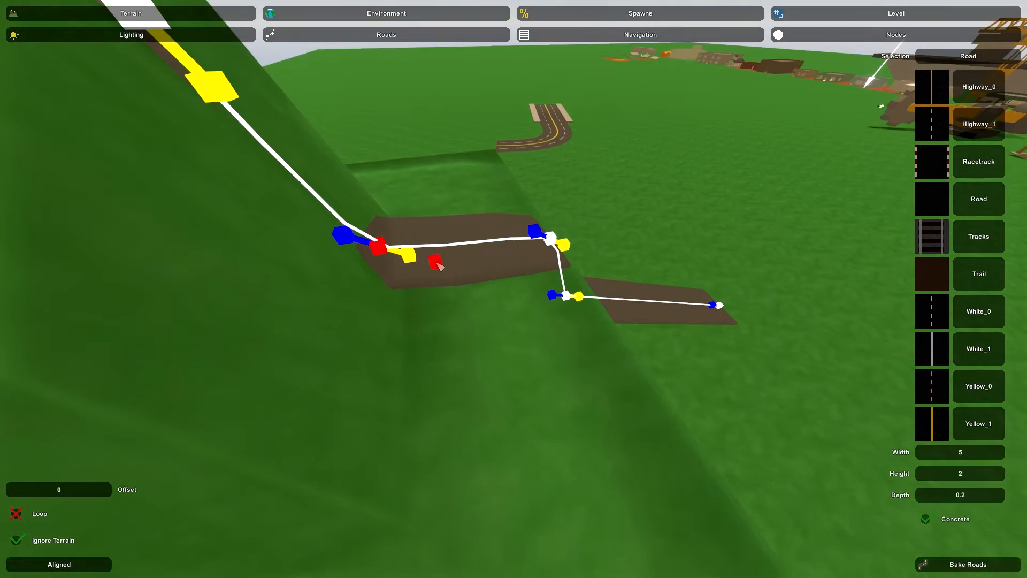
click(17, 541)
click(960, 564)
- Delete the entire road running up the terrain block
right_drag(596, 446, 567, 428)
key(s)
key(s)
key(d)
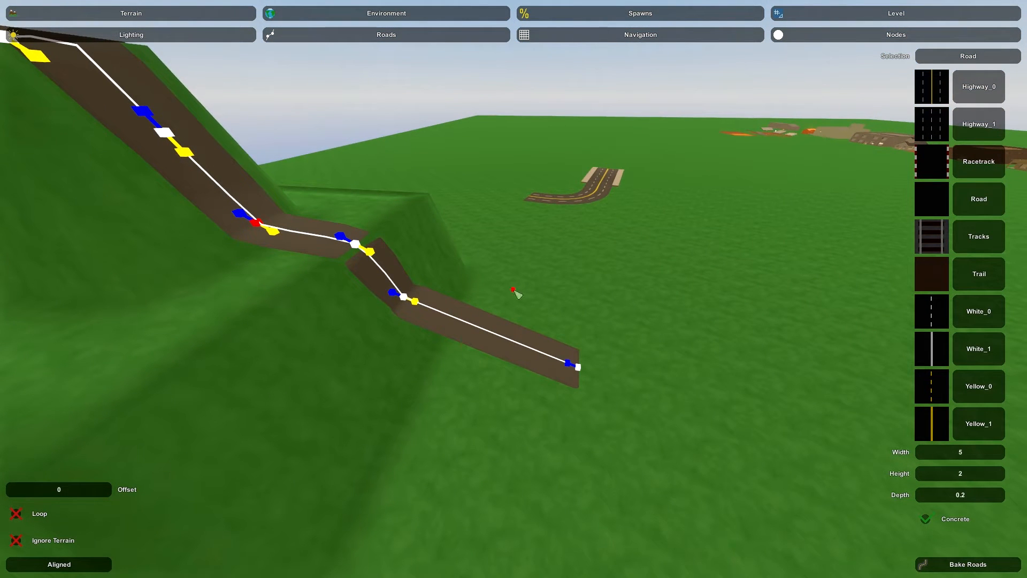
key(ctrl+Delete)
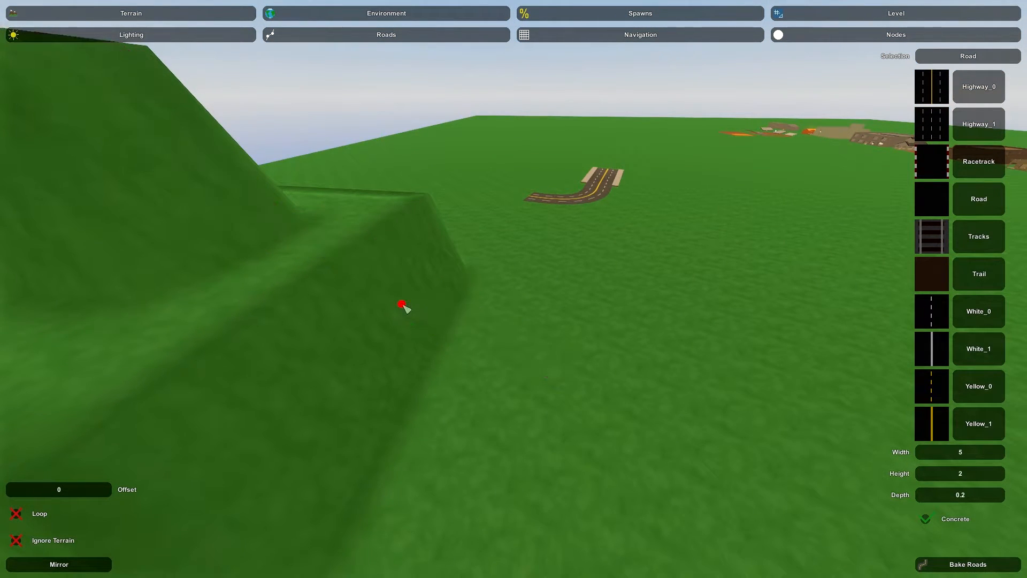
- Lay out a new three-node road linking the block's top, the ledge's edge and the flat ground
right_drag(446, 213, 516, 288)
key(w)
key(w)
click(576, 293)
key(w)
click(578, 303)
key(s)
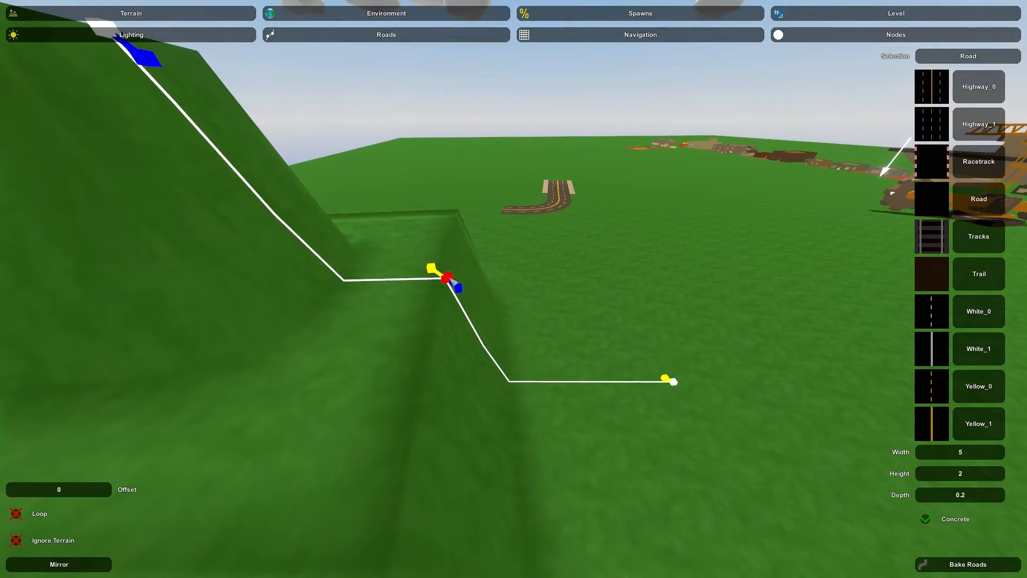
- Turn on Ignore Terrain for the new road's ledge-edge and top nodes and bake the road
click(16, 541)
key(d)
right_drag(16, 540, 451, 287)
key(w)
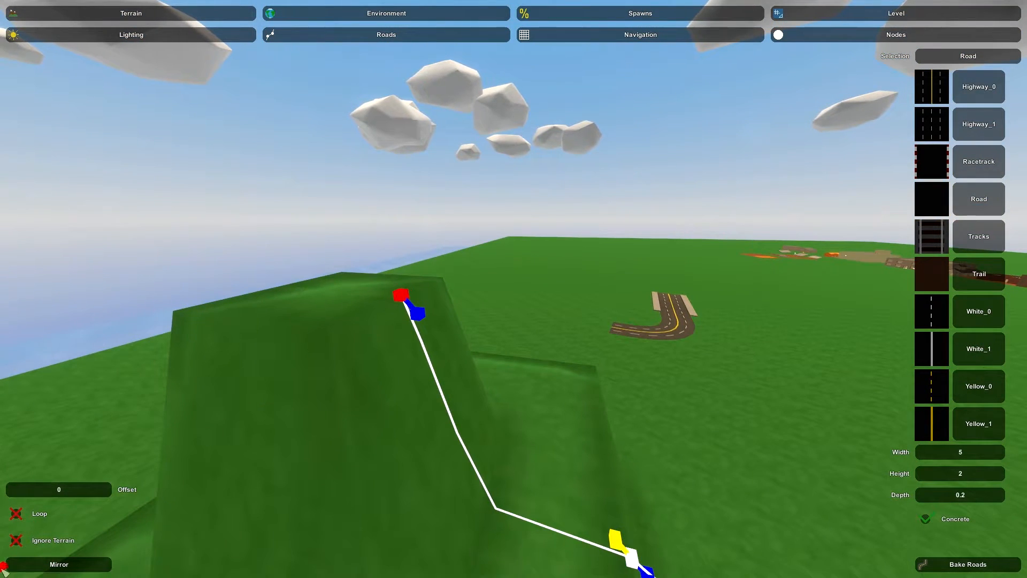
click(16, 541)
key(e)
key(s)
right_drag(252, 440, 522, 481)
key(d)
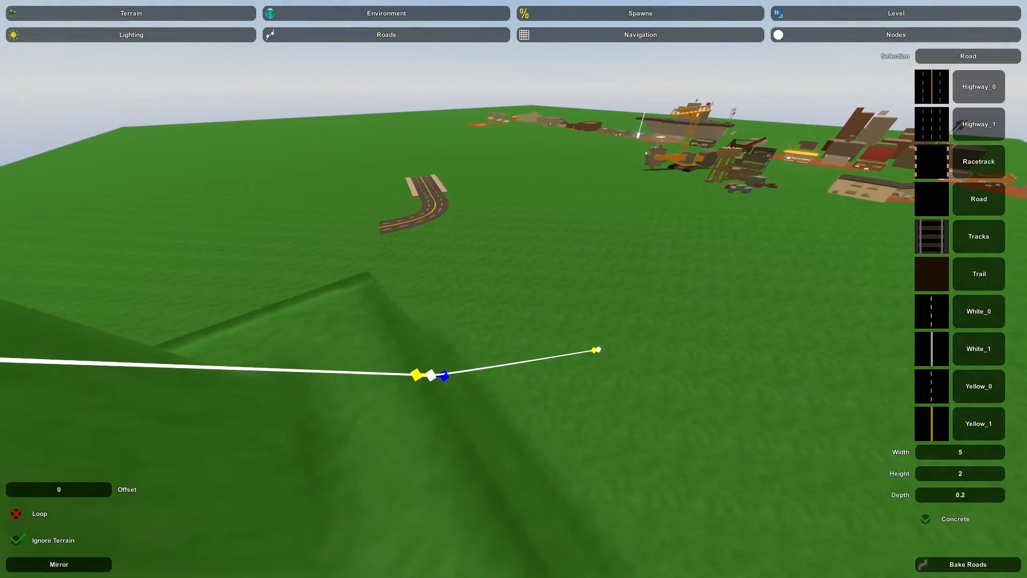
click(989, 567)
- Examine the baked three-node road from below and from the side against the terrain
key(w)
right_drag(545, 418, 256, 407)
right_drag(514, 289, 508, 265)
key(w)
key(w)
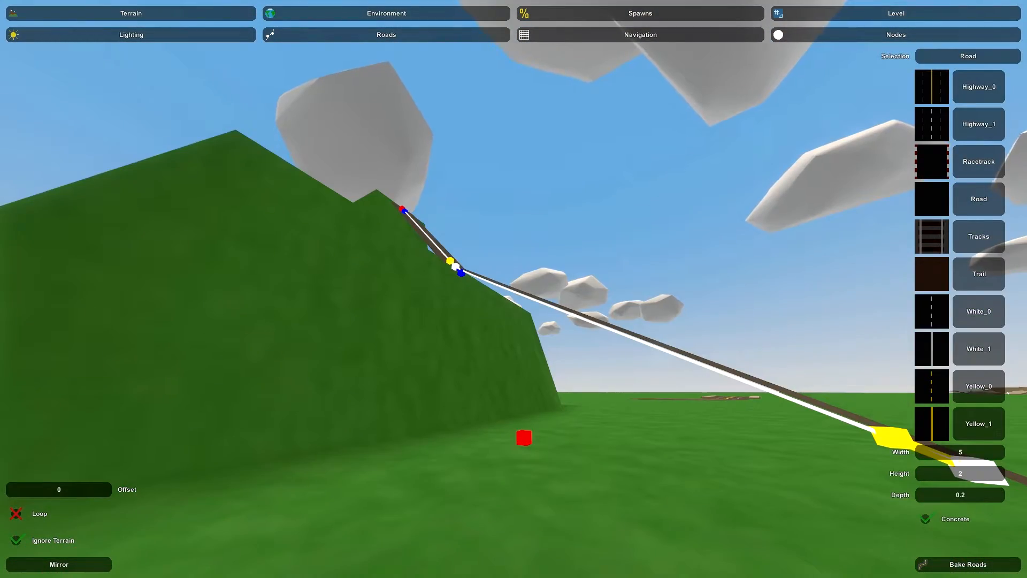
right_drag(514, 289, 915, 364)
key(d)
key(a)
key(s)
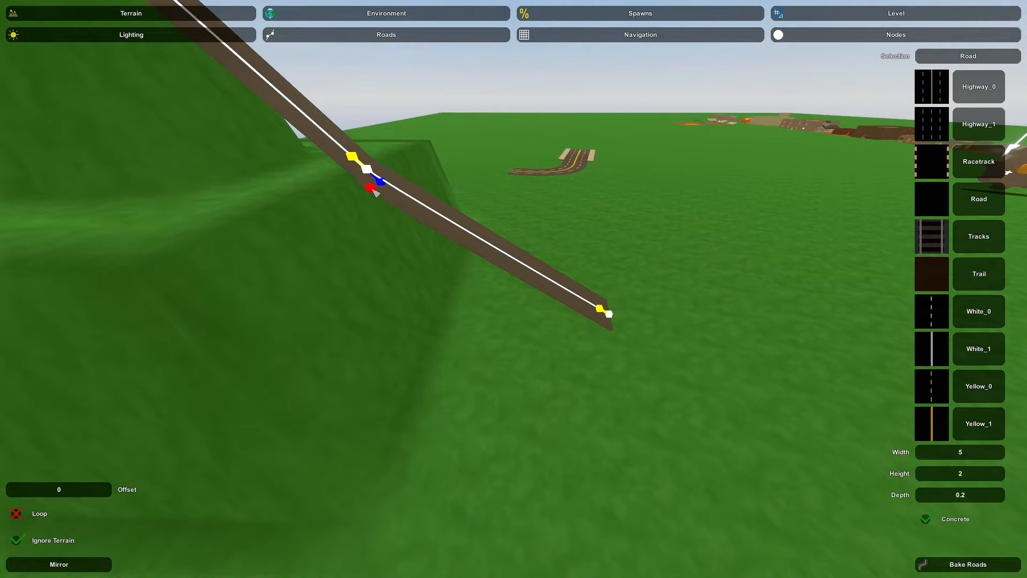
right_drag(461, 259, 319, 201)
key(d)
key(q)
key(s)
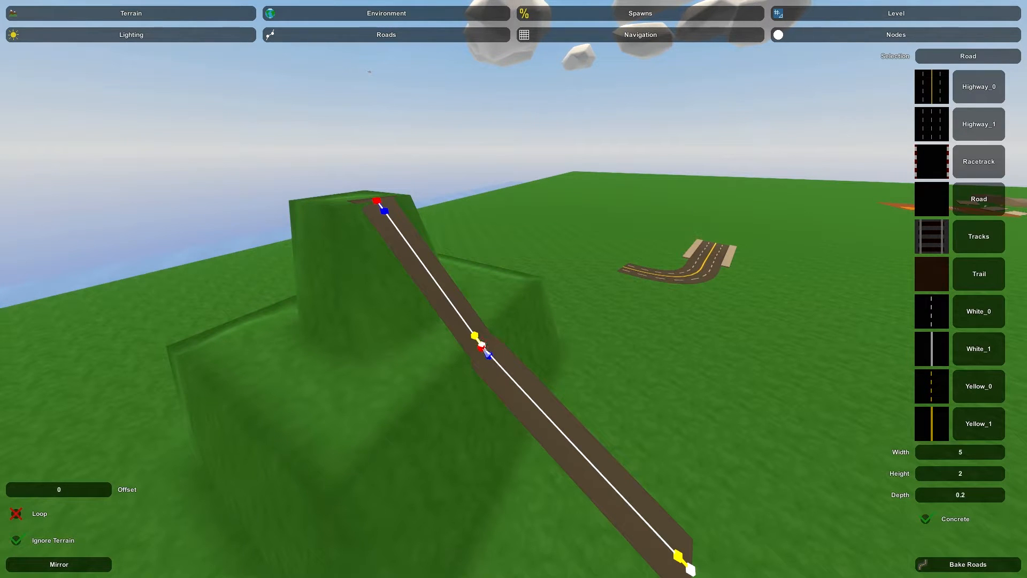
- Set the offset of the road's ledge-edge node to 1 and bake the road
click(483, 345)
key(w)
right_drag(495, 335, 653, 385)
key(a)
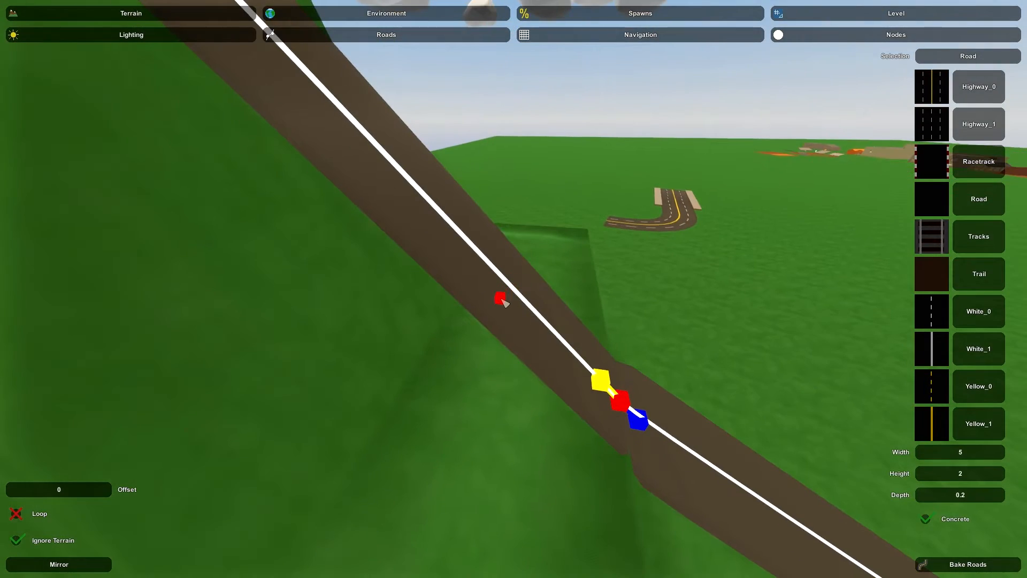
right_drag(504, 295, 621, 304)
key(w)
click(71, 491)
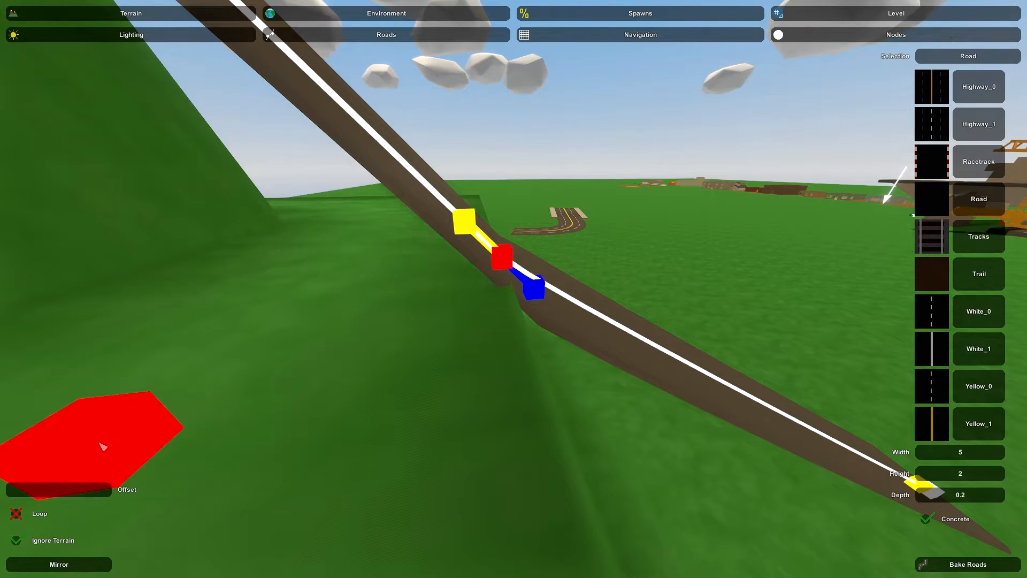
key(BackSpace)
text(1)
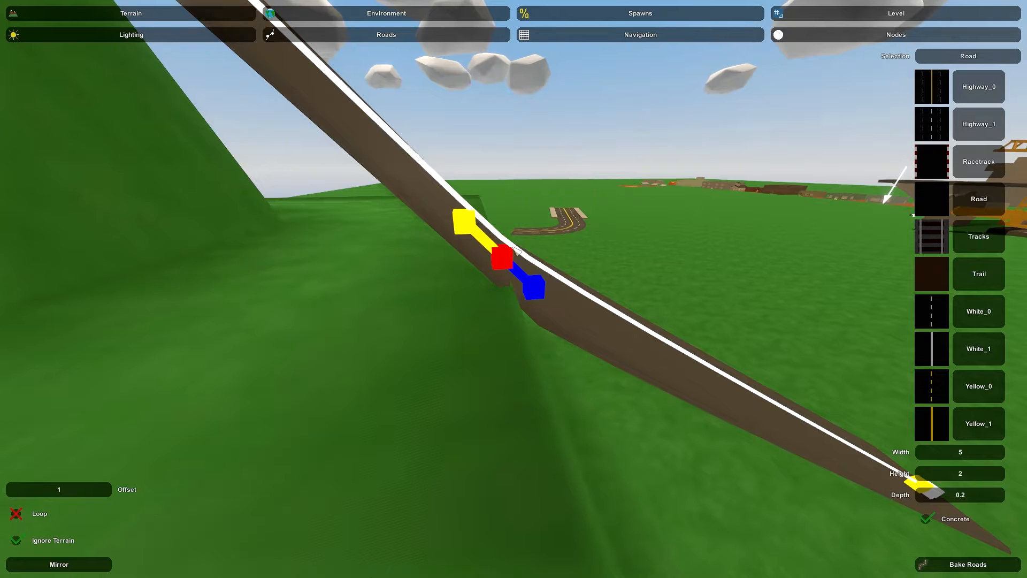
click(958, 568)
- Set the ledge-edge node's offset to 10 and bake the road
right_drag(615, 326, 428, 272)
key(w)
key(d)
mouse_move(513, 289)
right_down()
mouse_move(471, 273)
mouse_move(618, 289)
right_up()
key(a)
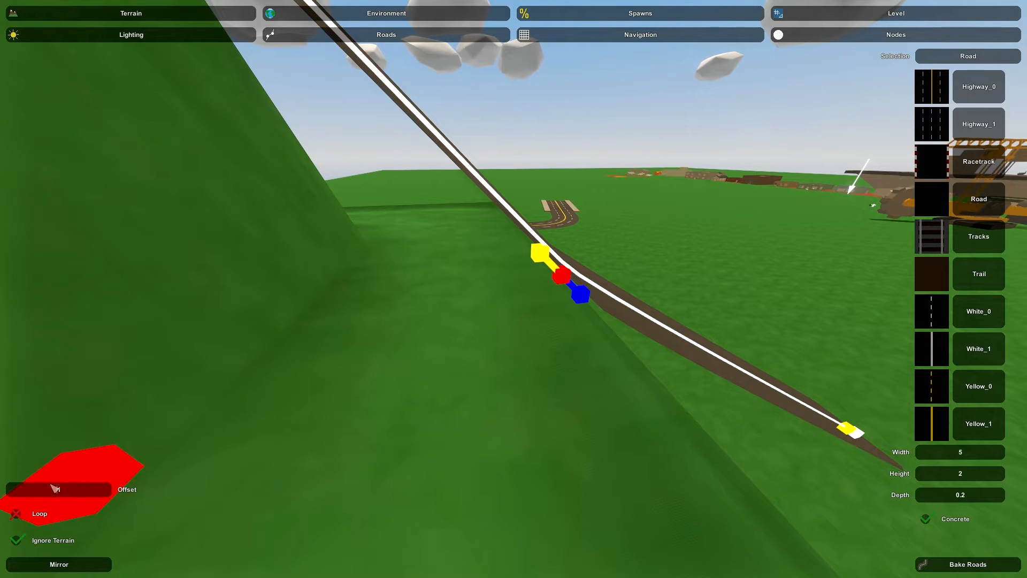
text(0)
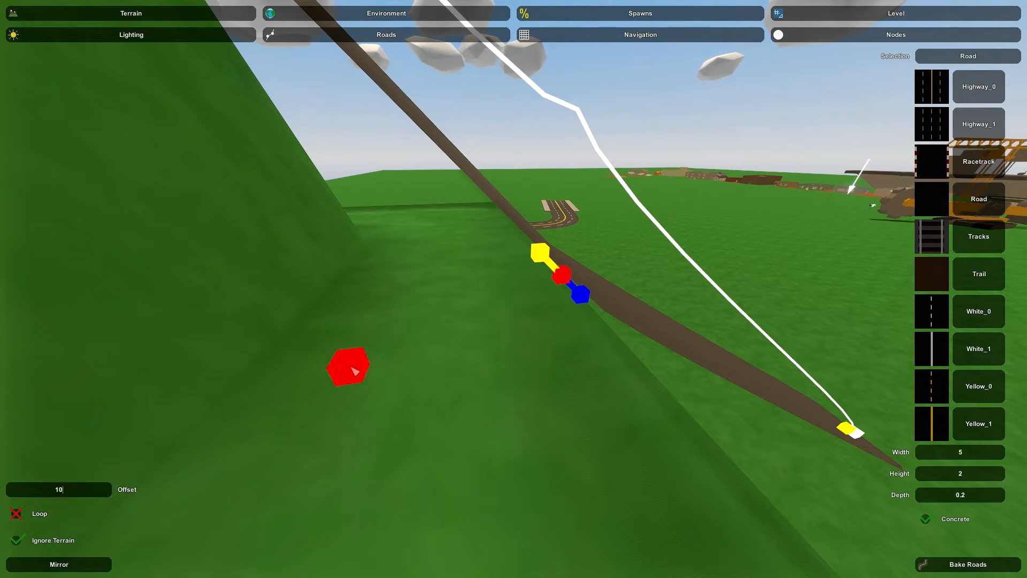
click(988, 564)
- Set the ledge-edge node's offset to -5 and bake the road
mouse_move(612, 407)
right_down()
mouse_move(612, 358)
mouse_move(395, 380)
mouse_move(369, 419)
right_up()
key(d)
mouse_move(514, 289)
right_down()
mouse_move(695, 235)
mouse_move(610, 257)
mouse_move(343, 134)
mouse_move(556, 220)
mouse_move(663, 345)
mouse_move(589, 292)
mouse_move(613, 292)
right_up()
key(a)
key(d)
key(a)
key(a)
key(d)
key(s)
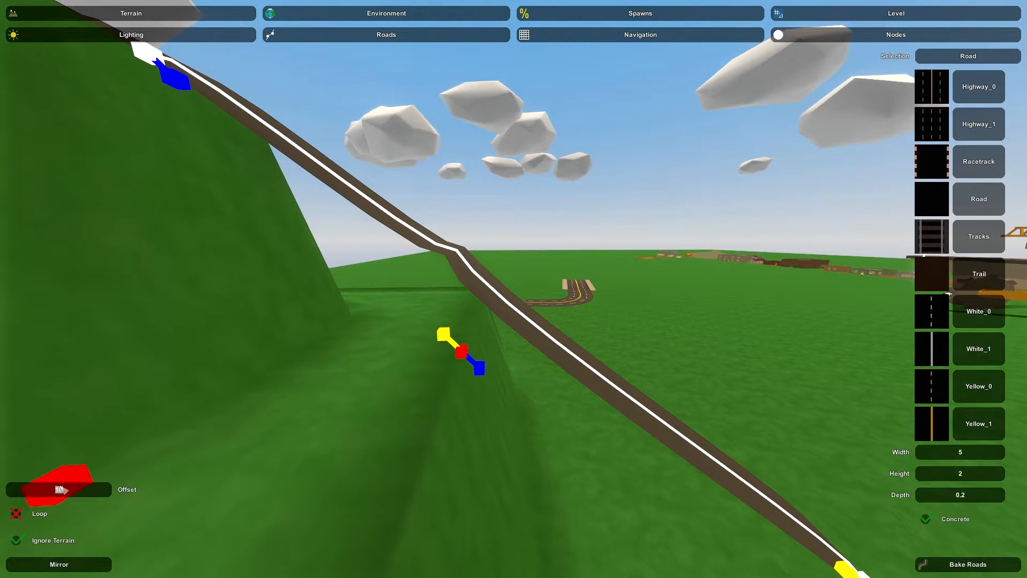
text(-5)
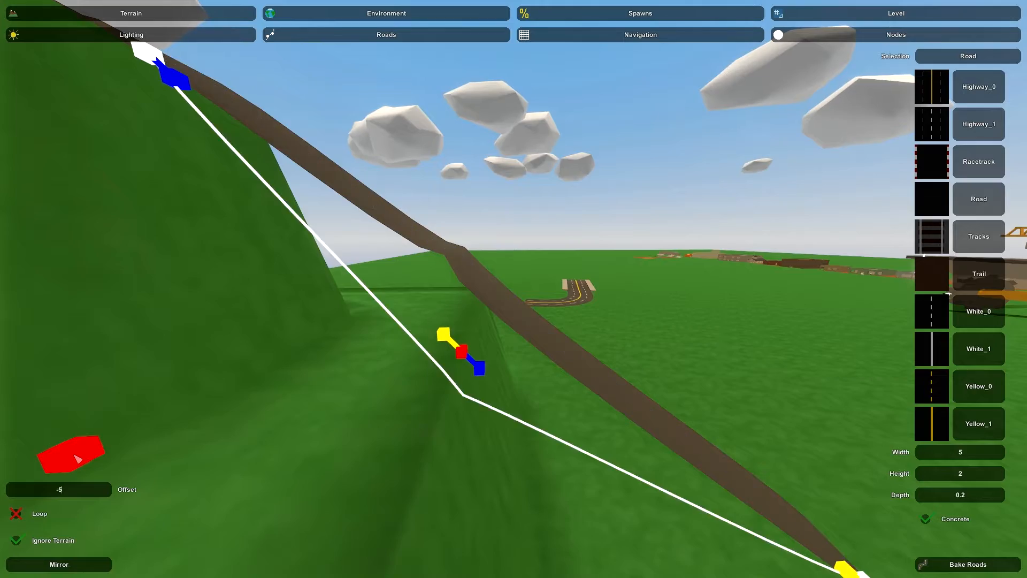
click(947, 566)
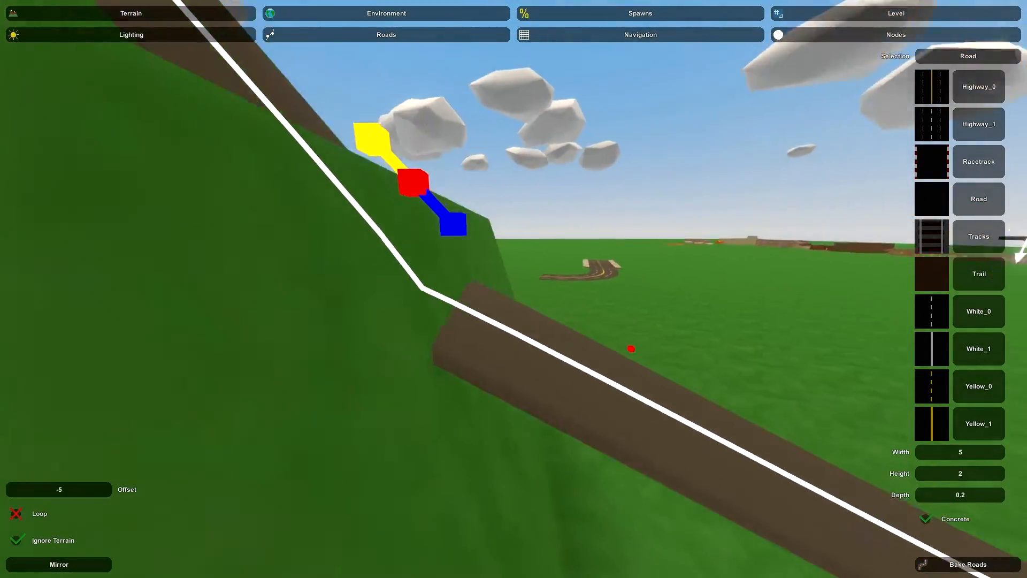
- Delete the whole three-node road from the terrain block
right_drag(509, 317, 508, 318)
click(506, 315)
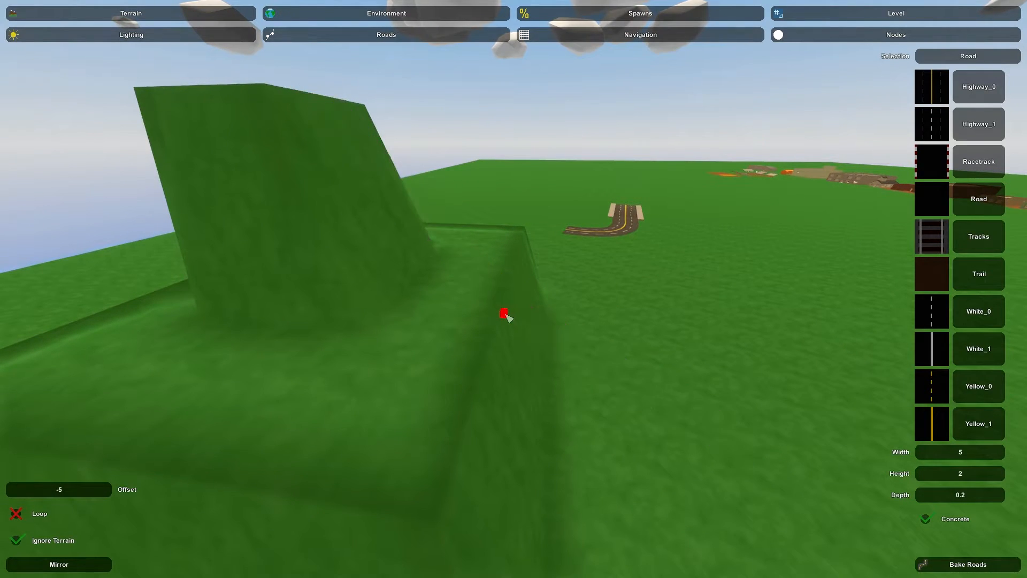
- Lay out a new six-node road in an open ring on the flat ground beside the highway piece
right_drag(589, 281, 500, 291)
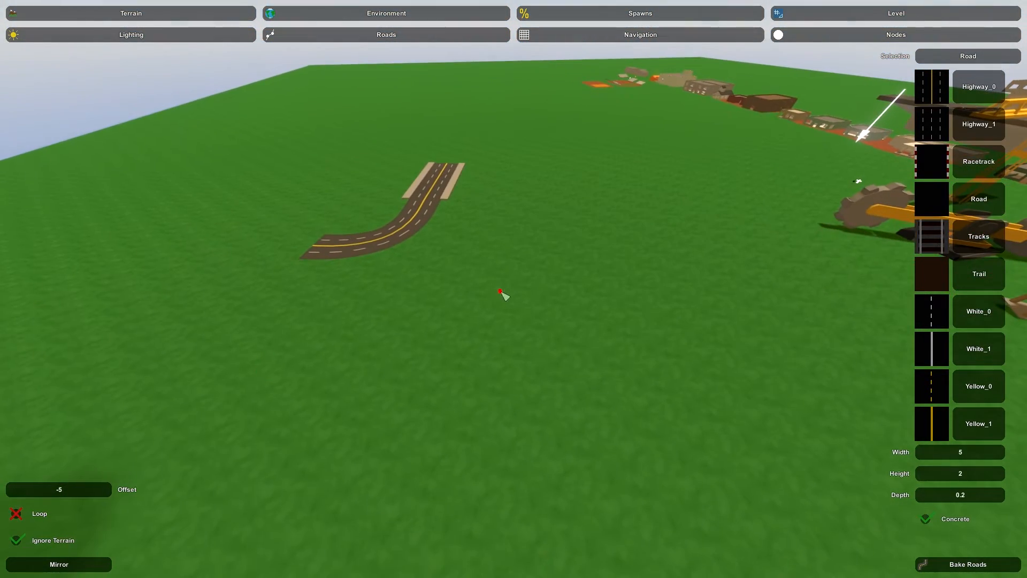
click(525, 309)
click(375, 379)
click(355, 489)
click(527, 560)
click(717, 457)
click(698, 346)
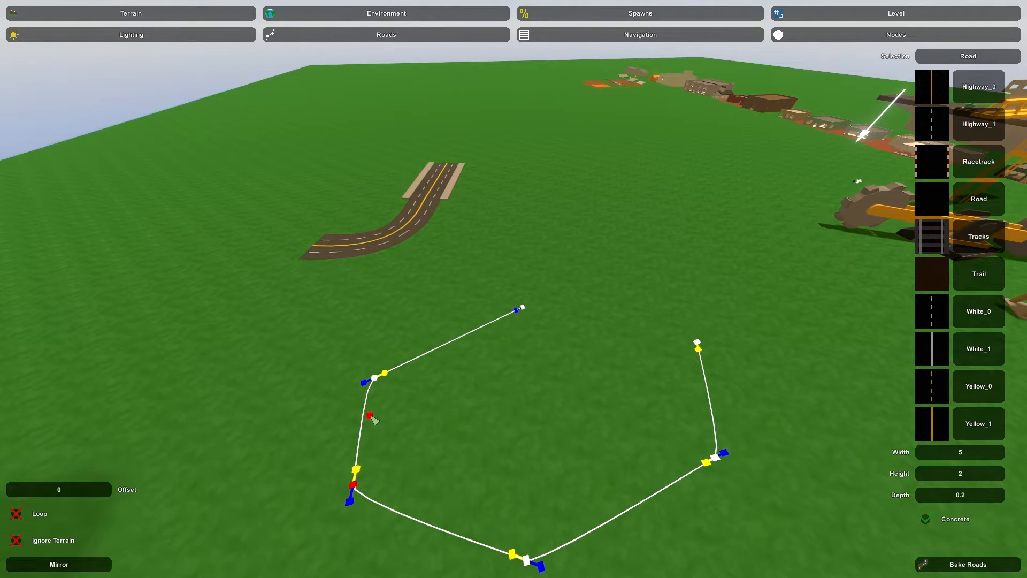
- Turn on Loop for the six-node road to close the ring and bake it
click(17, 515)
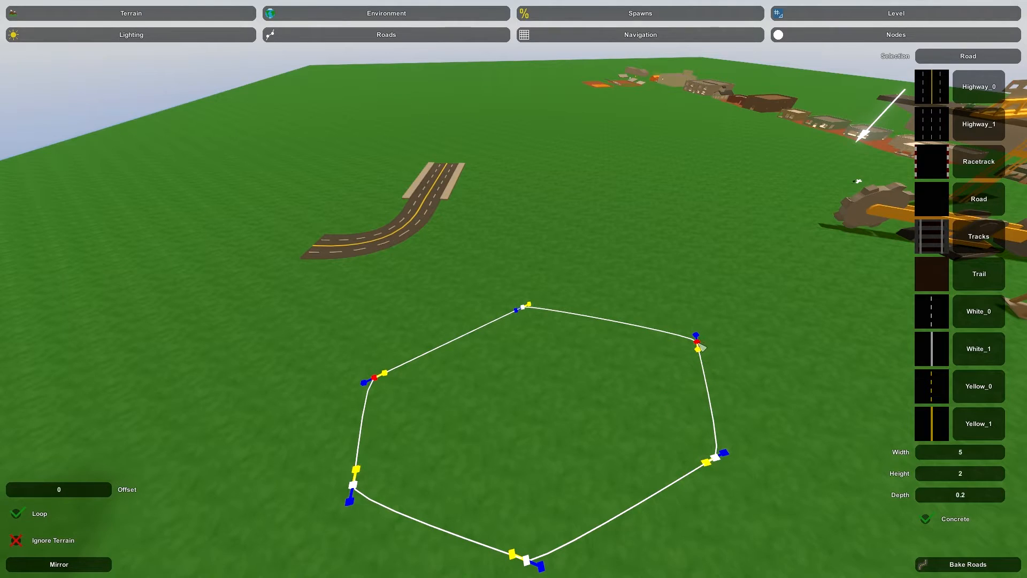
right_drag(564, 410, 517, 285)
click(947, 564)
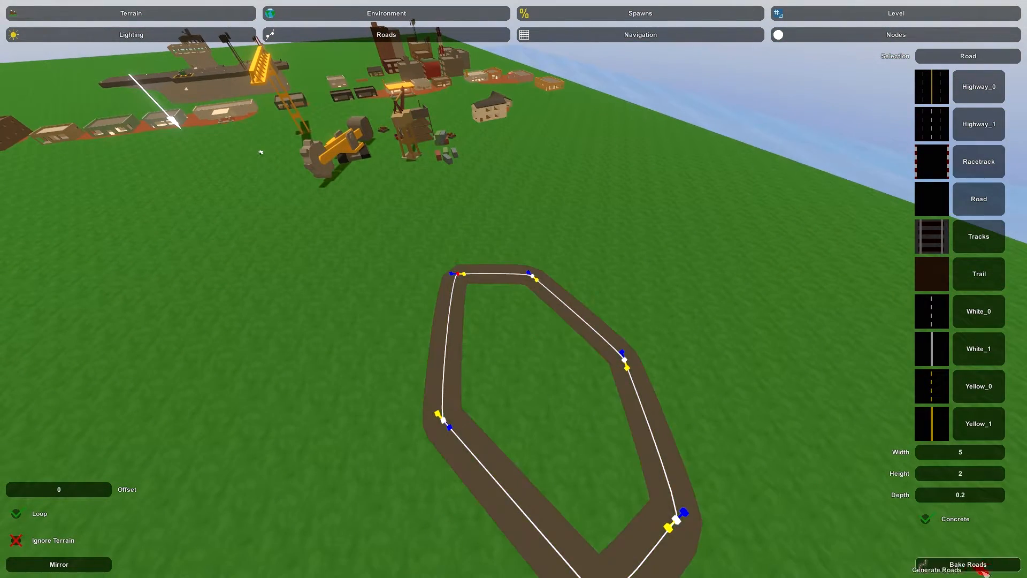
- Move one corner node of the looped road inward and bake the road again
mouse_move(596, 465)
right_down()
mouse_move(589, 374)
mouse_move(599, 482)
mouse_move(578, 385)
mouse_move(588, 470)
right_up()
click(508, 265)
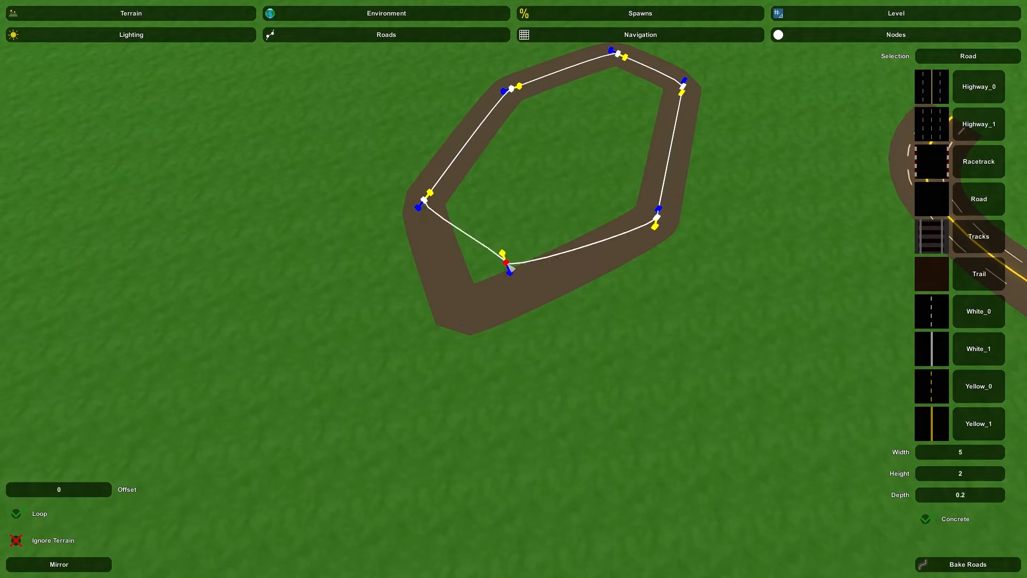
click(951, 564)
- Reposition a corner node of the loop several times, baking the road to fit its new position
right_drag(566, 307, 704, 260)
key(w)
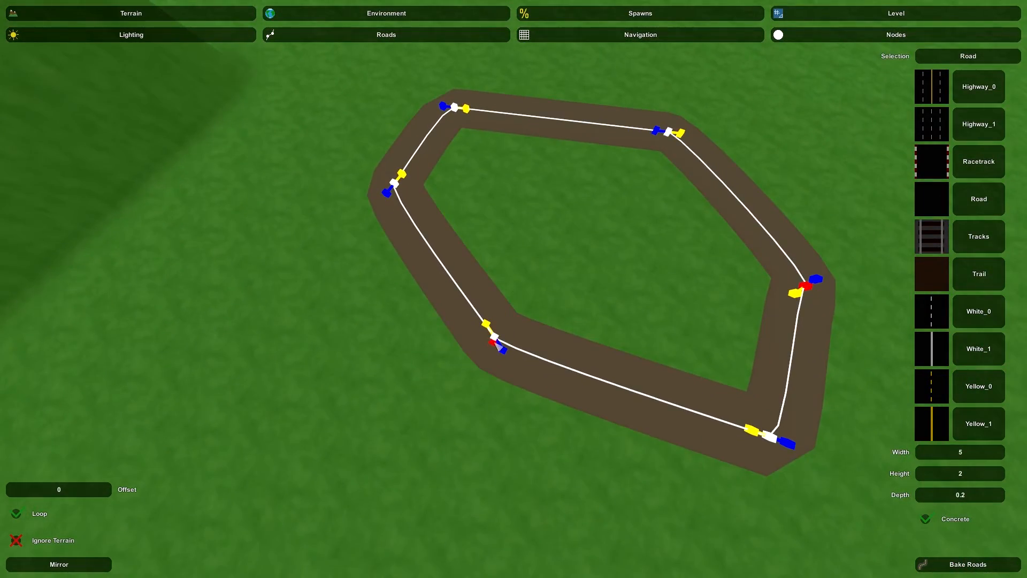
drag(522, 329, 577, 274)
drag(422, 313, 425, 475)
drag(497, 366, 489, 379)
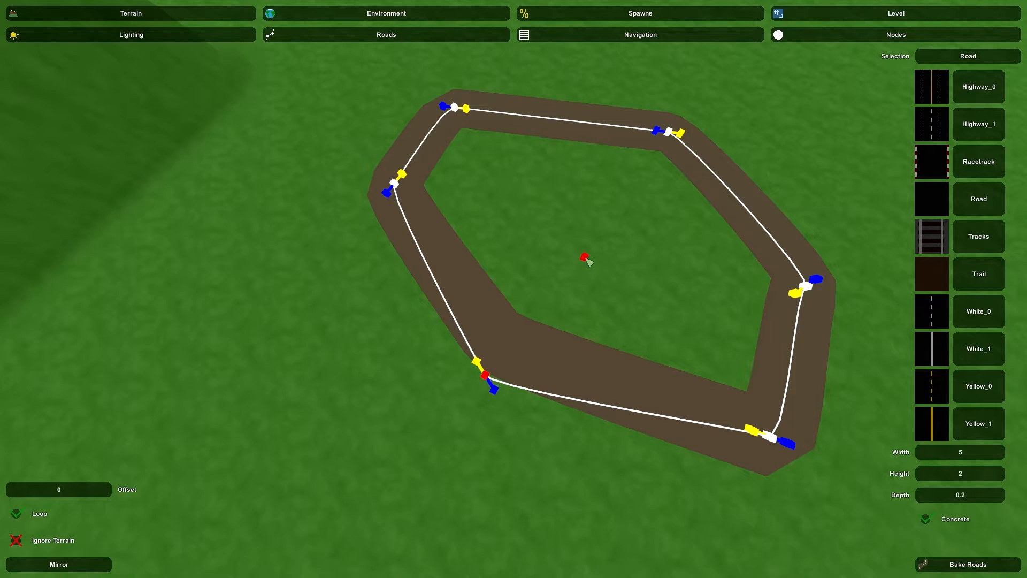
drag(587, 264, 605, 239)
drag(368, 306, 532, 383)
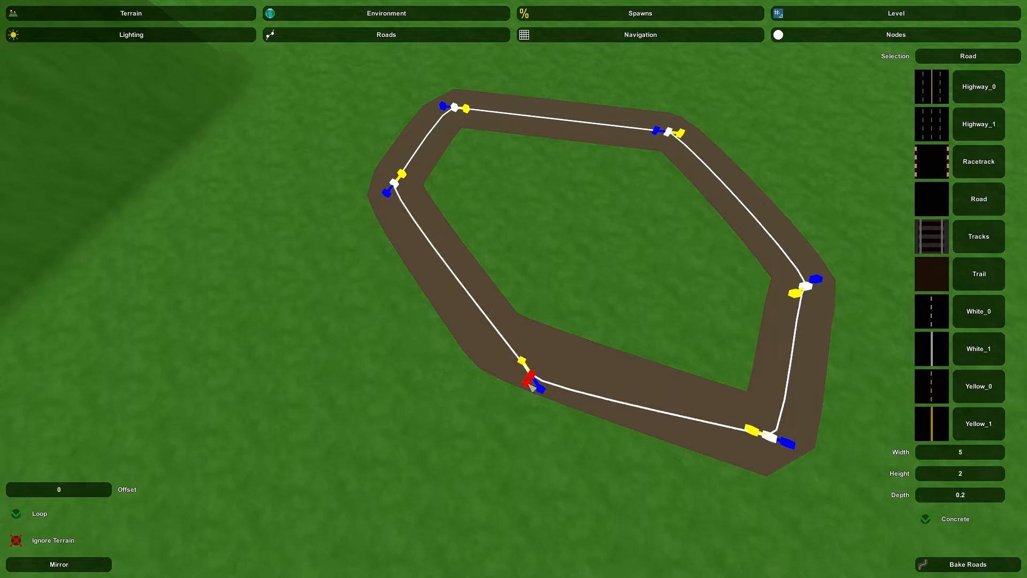
click(941, 563)
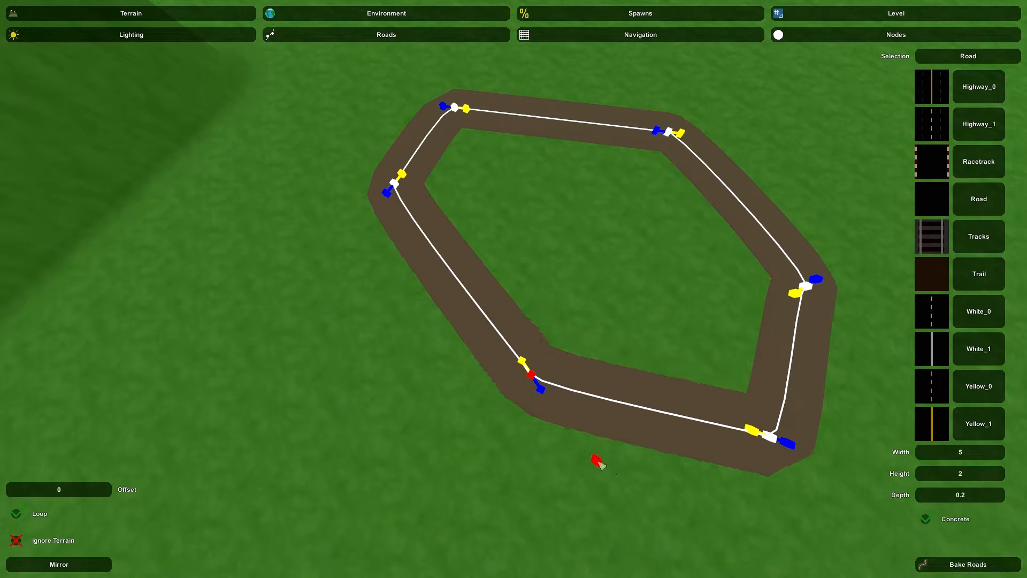
drag(536, 397, 510, 381)
click(990, 564)
- Lengthen the tangent handles of the loop's nearest corner node to curve the road through it
right_drag(587, 396, 514, 289)
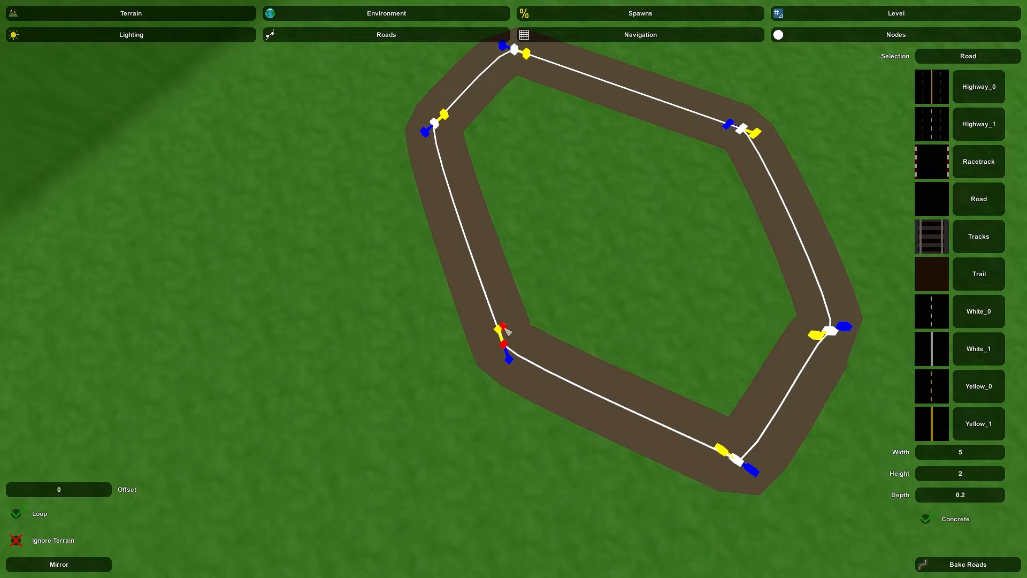
right_drag(503, 332, 610, 278)
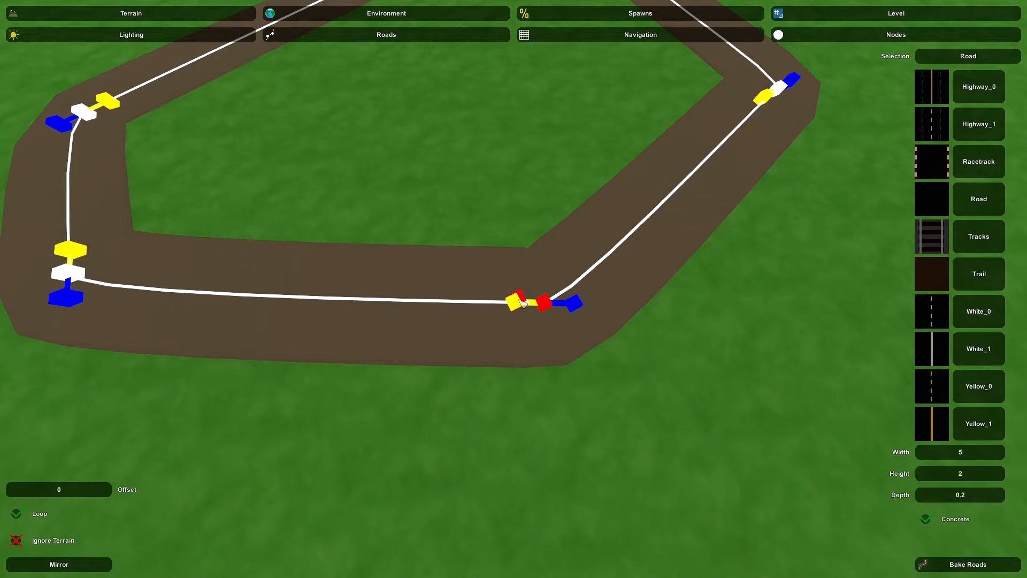
key(s)
right_drag(521, 291, 470, 262)
key(w)
key(s)
drag(570, 348, 573, 334)
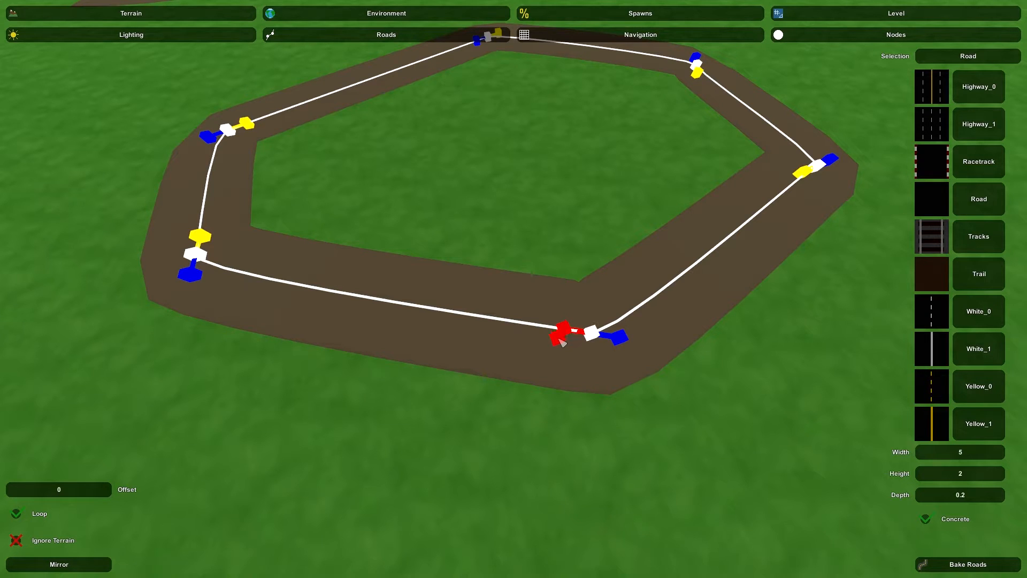
drag(536, 343, 463, 365)
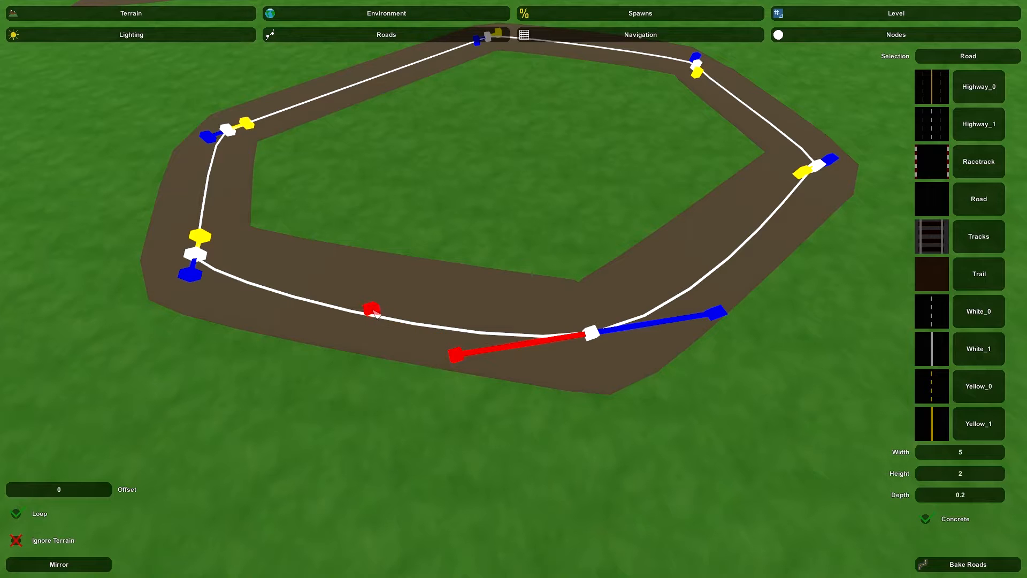
- Lengthen the tangent handles of the three neighbouring nodes to round their corners and bake the road
click(196, 276)
key(e)
key(e)
right_drag(276, 325, 342, 278)
right_drag(514, 289, 472, 283)
drag(441, 230, 426, 254)
drag(688, 150, 647, 118)
drag(399, 288, 430, 321)
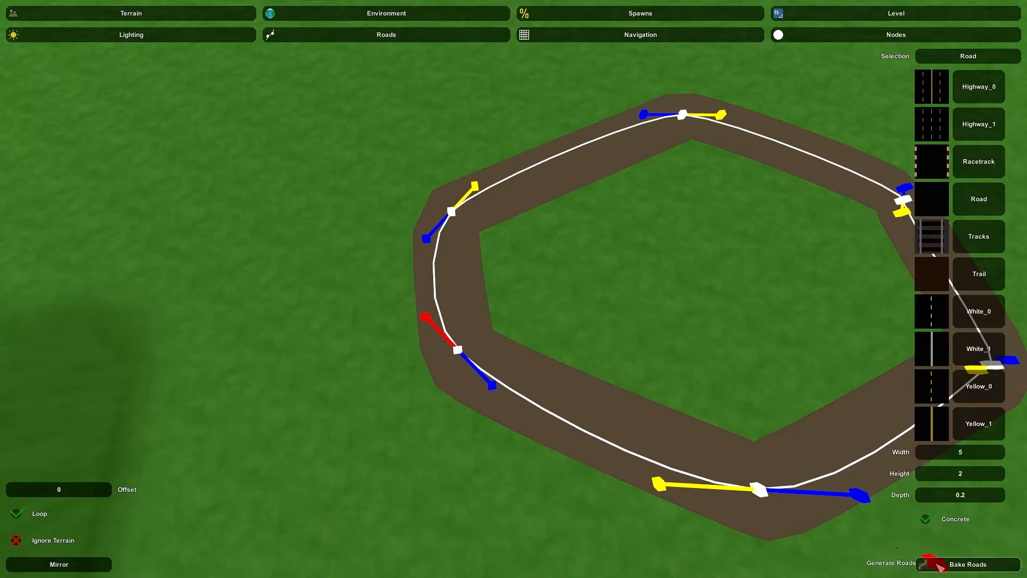
click(917, 559)
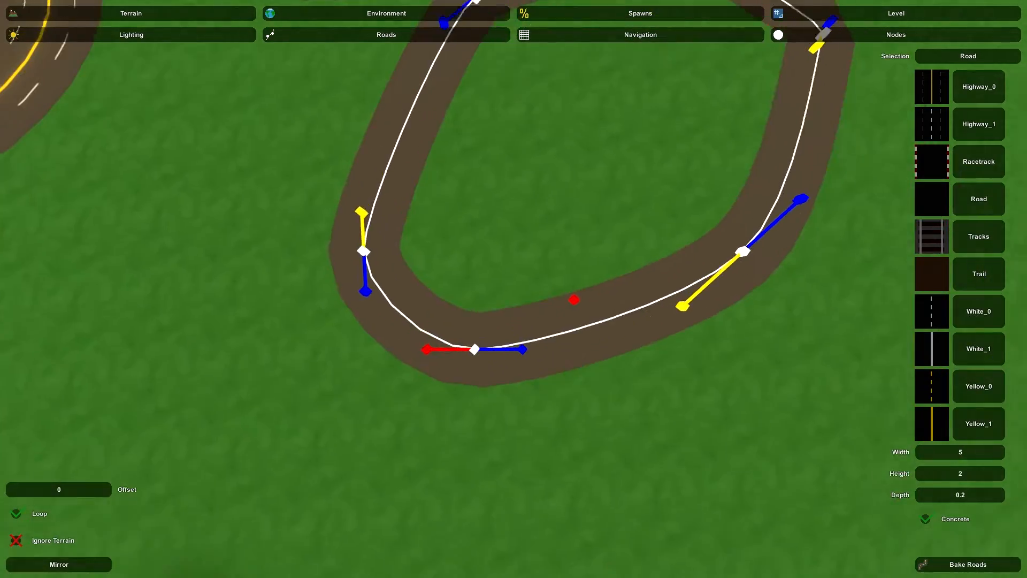
- Select a tangent handle on a curved node and cycle its mode through Aligned and Free back to Mirror
right_drag(574, 299, 583, 262)
right_drag(378, 300, 476, 166)
key(w)
mouse_move(514, 289)
right_down()
mouse_move(647, 260)
mouse_move(540, 375)
mouse_move(711, 337)
mouse_move(514, 286)
right_up()
key(w)
key(s)
click(490, 288)
drag(492, 264, 67, 570)
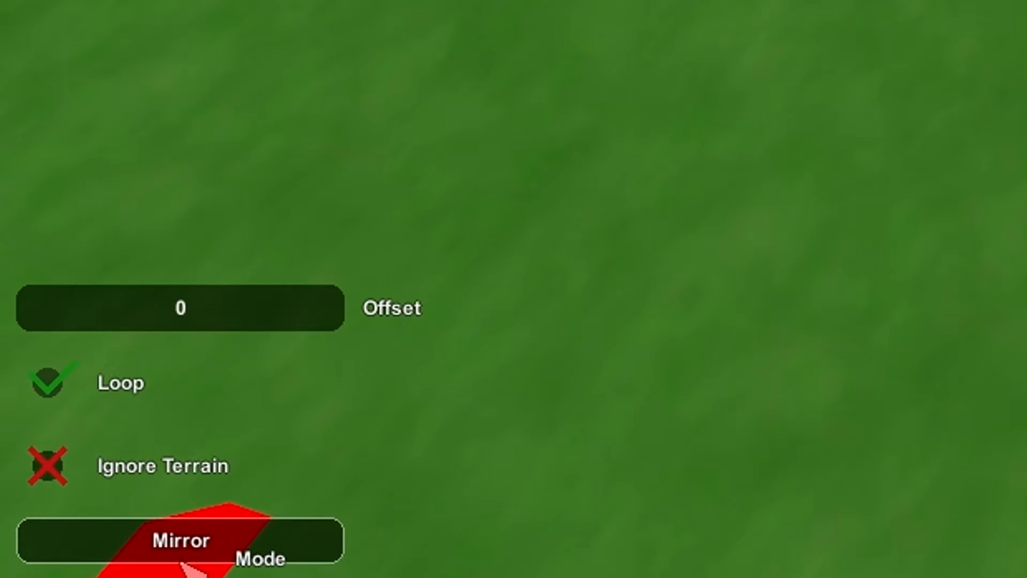
click(197, 552)
click(195, 552)
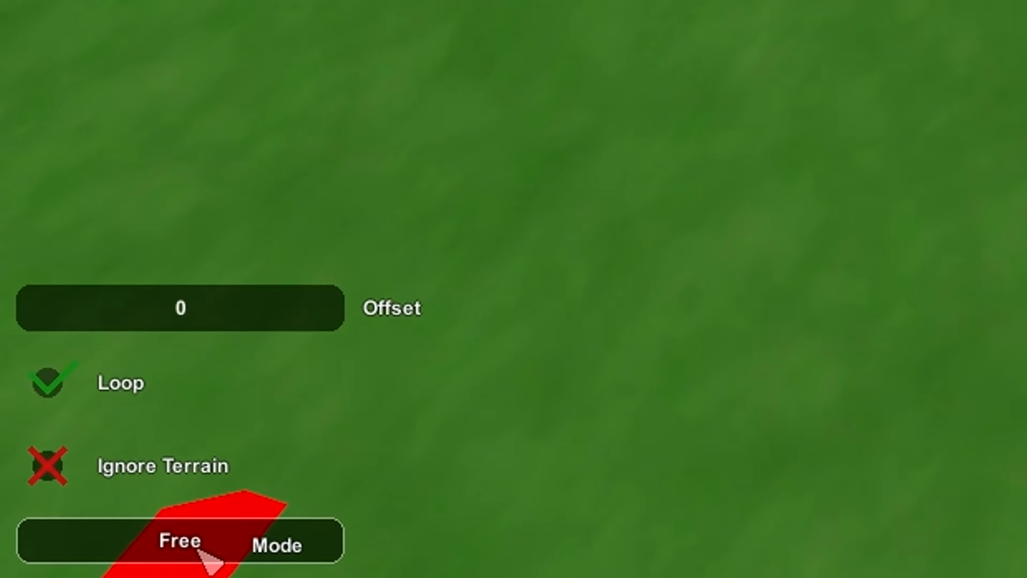
click(199, 551)
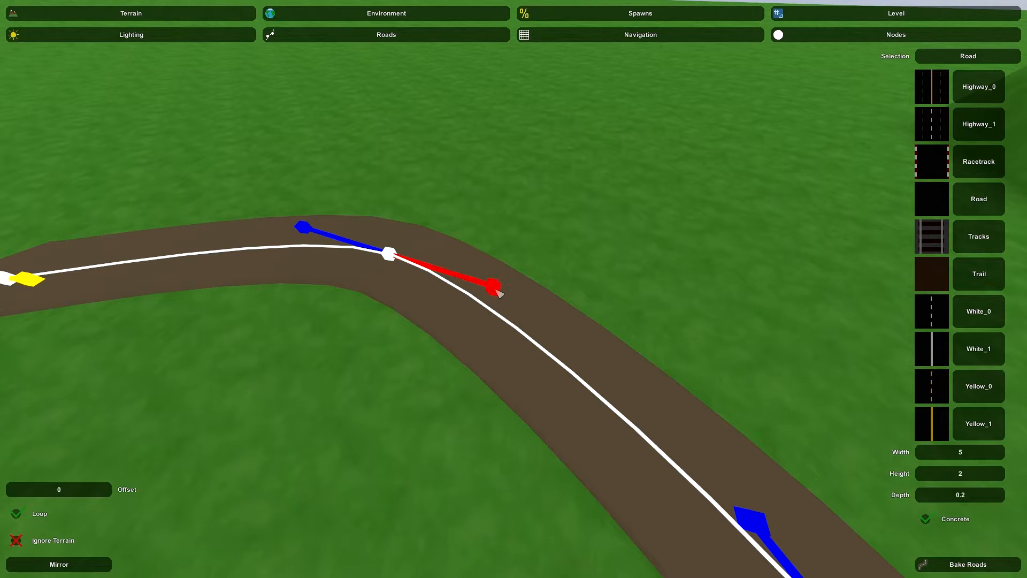
- Adjust the selected node's handle in Mirror mode and bake the road
drag(416, 265, 579, 271)
drag(659, 365, 492, 283)
click(977, 565)
- Swing another bend node's mirrored handle sharply outward and back toward the road, baking it at each position
right_drag(402, 334, 257, 305)
mouse_move(514, 289)
right_down()
mouse_move(492, 300)
mouse_move(515, 293)
right_up()
drag(666, 159, 623, 191)
click(516, 258)
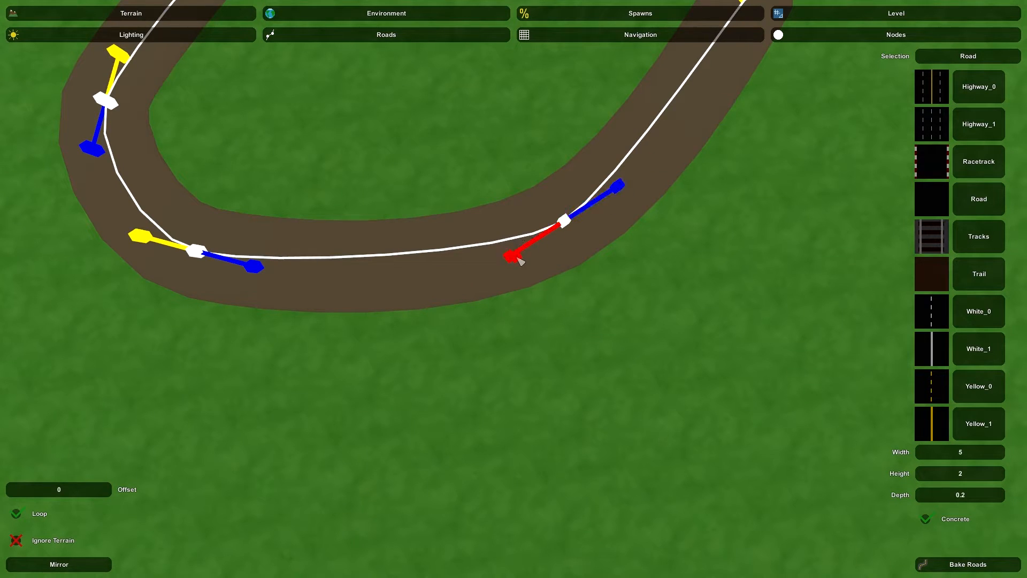
click(499, 369)
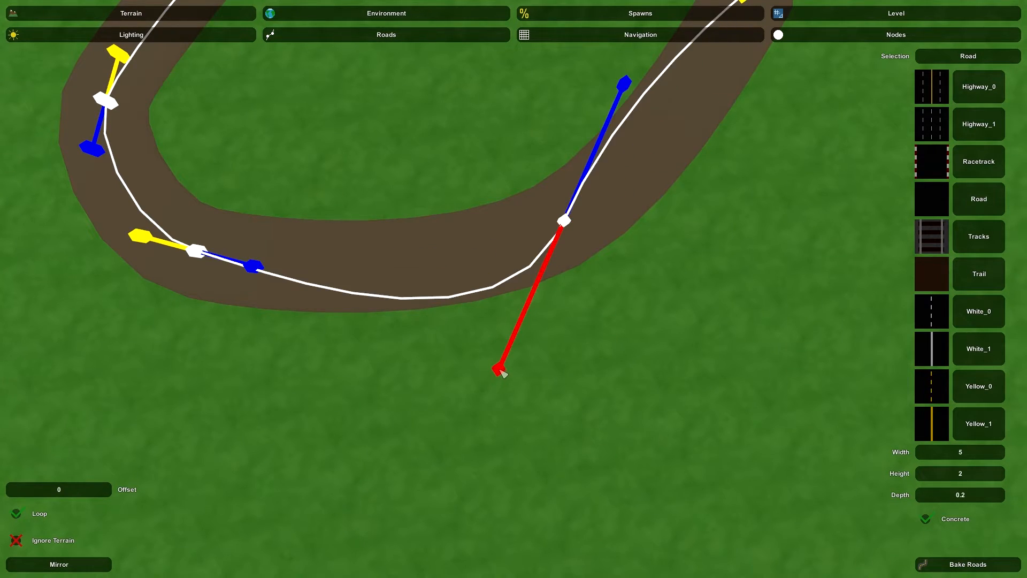
click(961, 562)
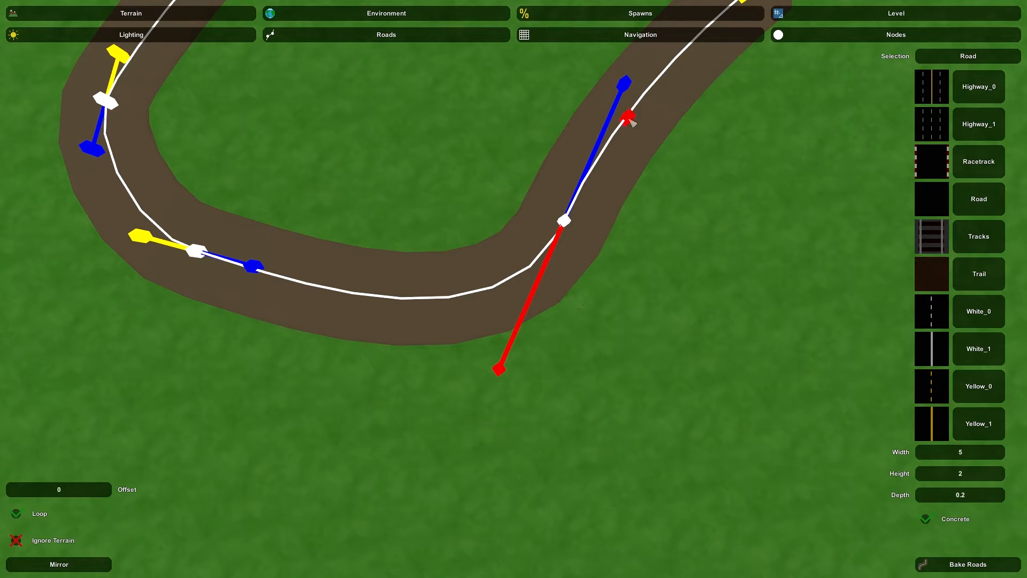
drag(486, 315, 478, 277)
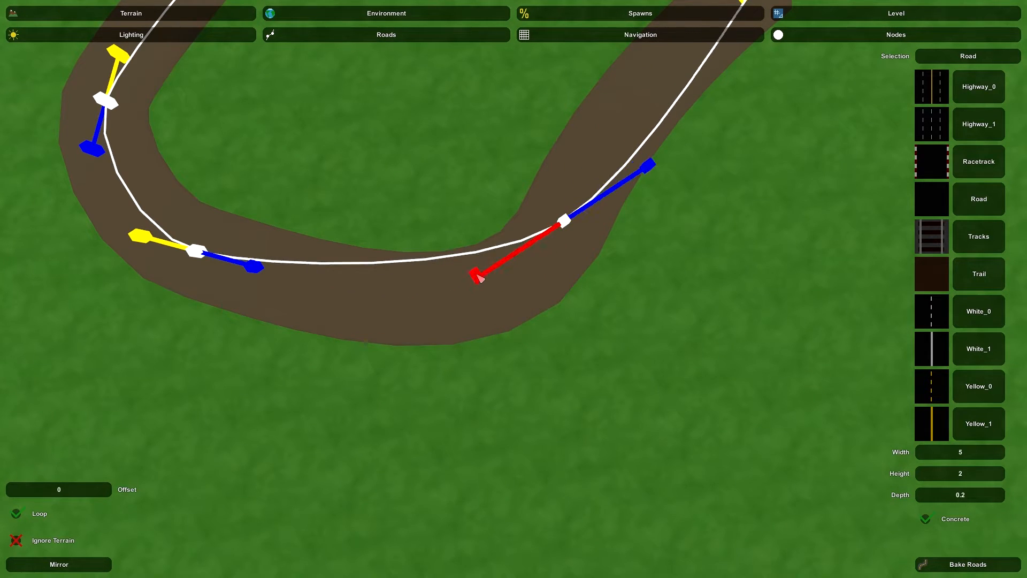
click(937, 558)
- Lengthen the mirrored handles of the loop's next sharp corner node and set its mode to Aligned
mouse_move(911, 553)
right_down()
mouse_move(754, 407)
mouse_move(597, 575)
mouse_move(517, 293)
right_up()
key(d)
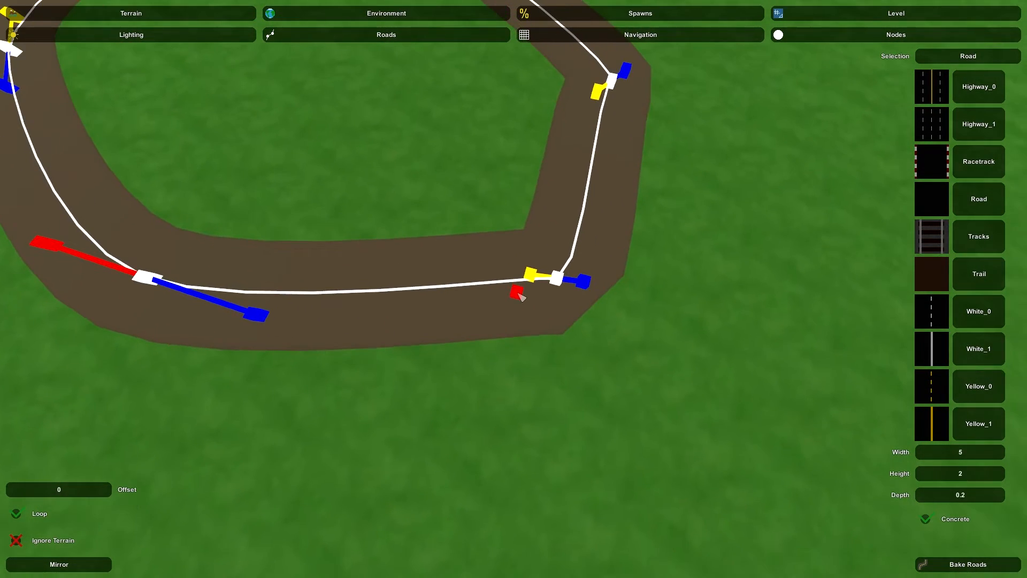
drag(530, 275, 452, 340)
click(85, 562)
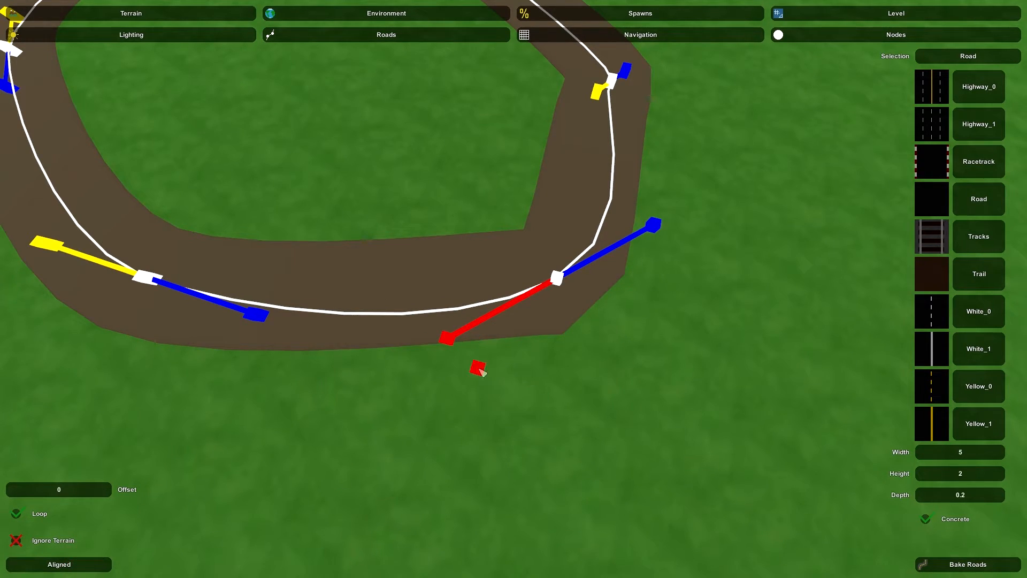
- Swing the Aligned-mode handle around the loop's corner node and stretch it far outward from the road
click(519, 340)
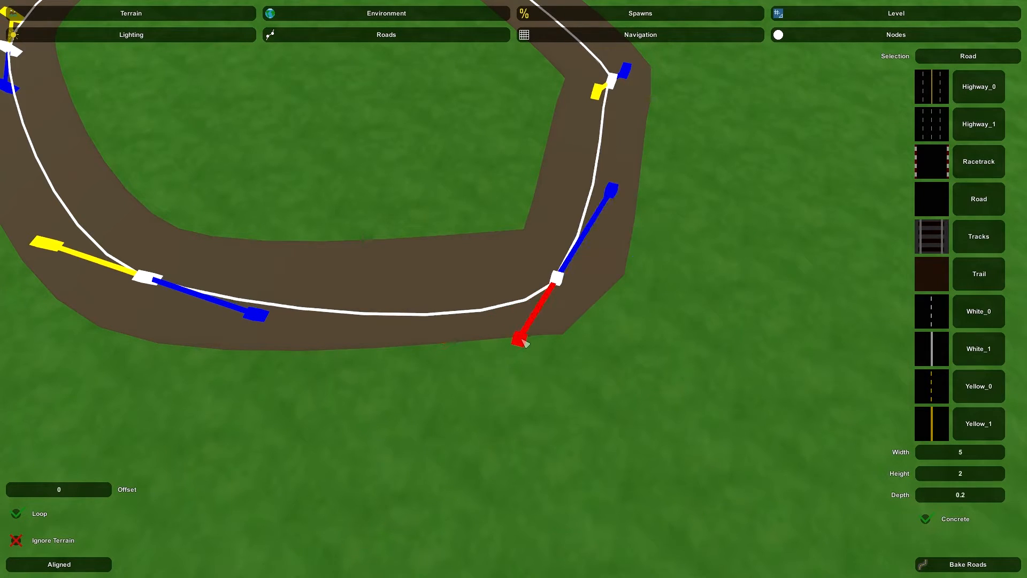
click(609, 316)
click(647, 280)
click(627, 239)
click(548, 248)
click(523, 256)
click(500, 291)
click(496, 320)
click(529, 307)
click(539, 305)
drag(536, 308, 296, 515)
- Shorten the corner node's opposite handle in Aligned mode, bake the road, and pull the long handle back toward the node
click(646, 214)
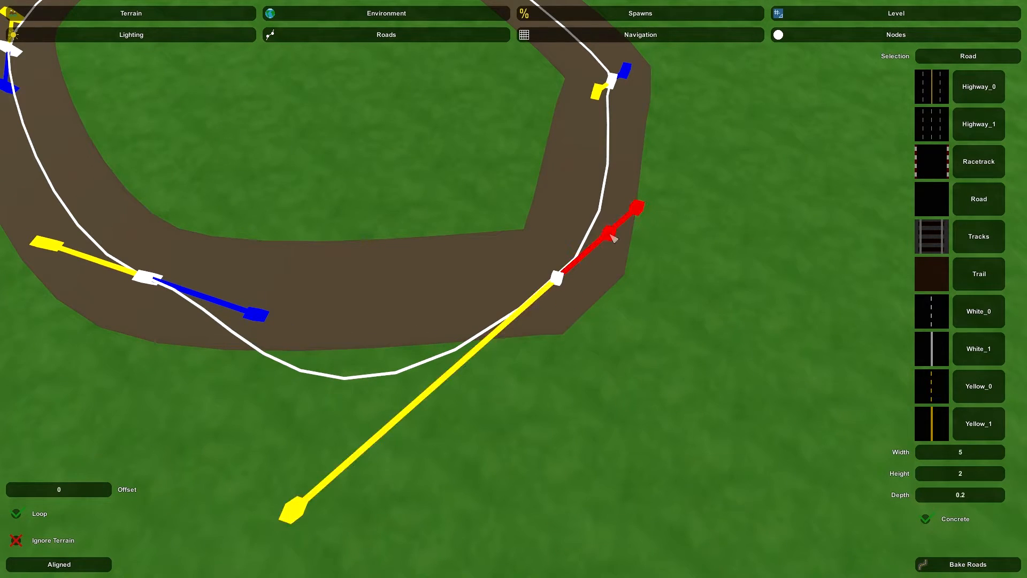
drag(589, 256, 589, 256)
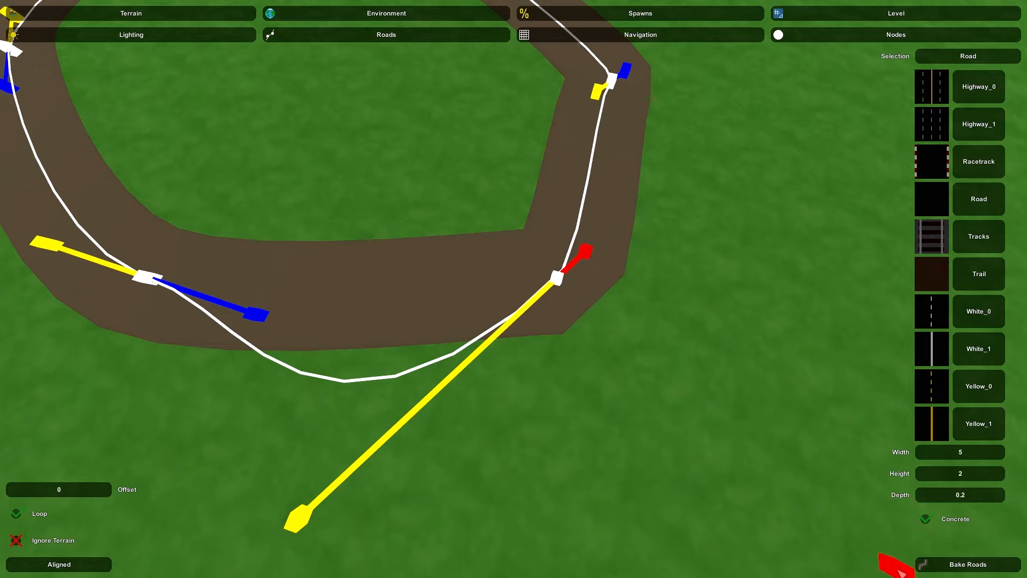
click(918, 563)
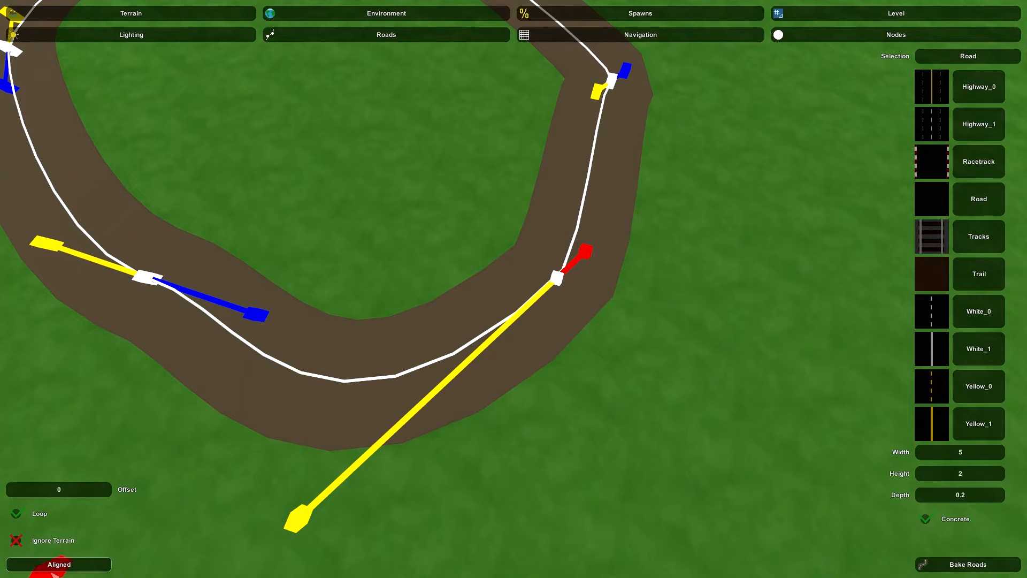
click(303, 518)
click(498, 335)
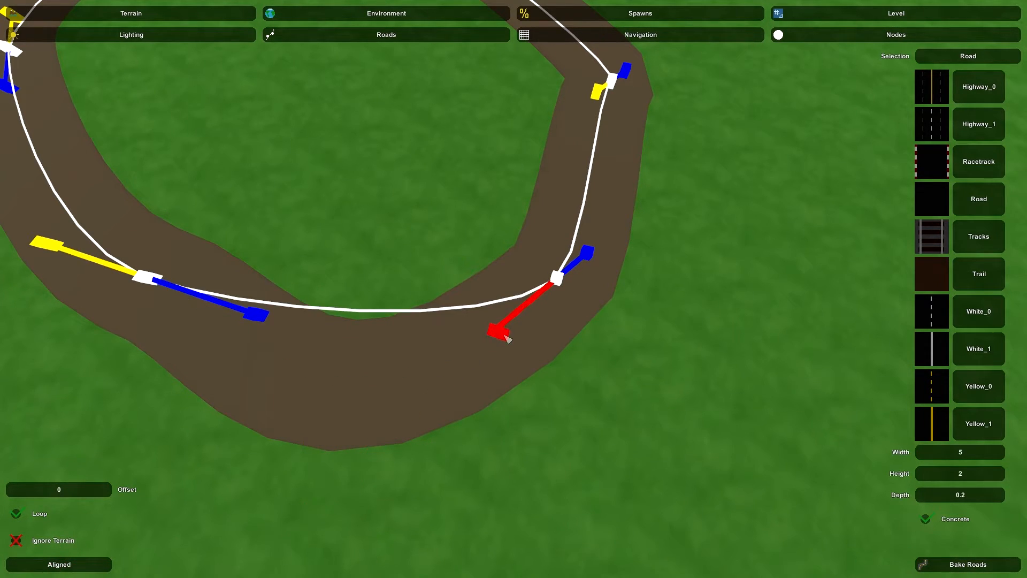
drag(594, 241, 616, 224)
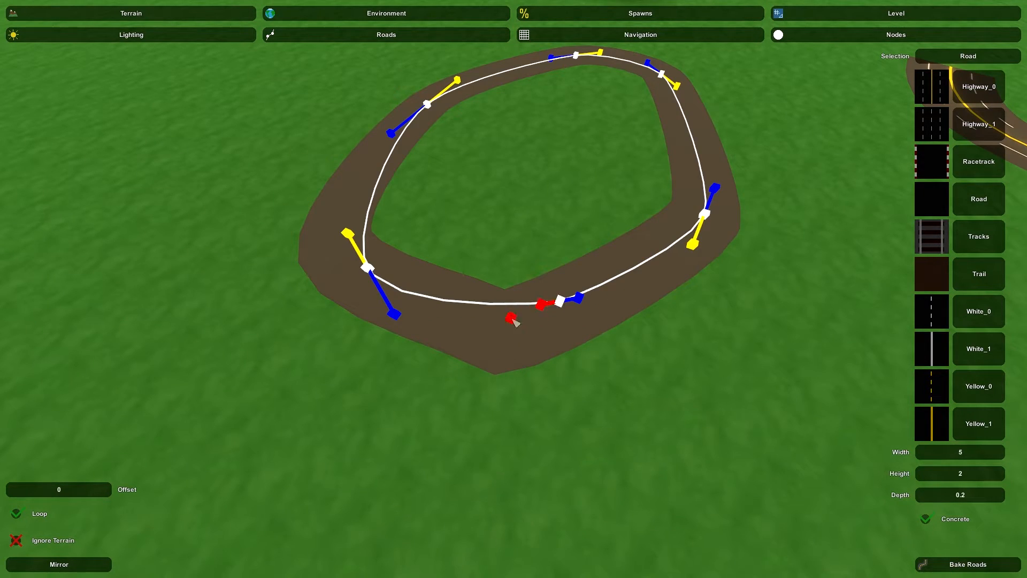
- Set the loop's near bend node to Free, pull its two handles in independent directions, and bake the road
click(94, 564)
click(94, 564)
drag(256, 491, 536, 323)
drag(490, 361, 534, 460)
drag(589, 436, 499, 250)
drag(587, 293, 512, 460)
click(955, 566)
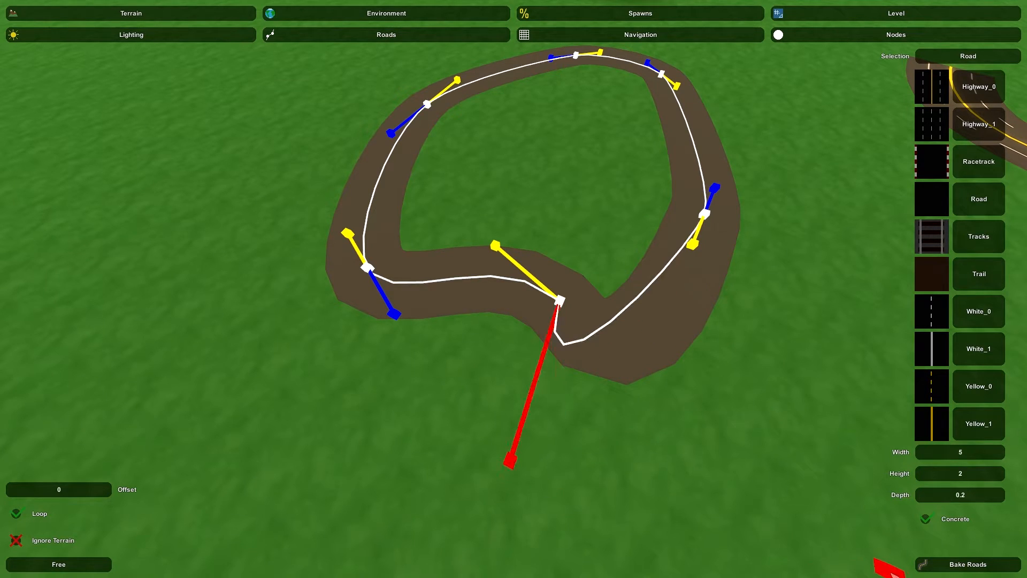
- Swing the Free node's inner handle across to the other side of the loop's interior and bake the road again
click(928, 562)
drag(501, 247, 615, 221)
click(944, 564)
- Delete the entire looped road
right_drag(686, 506, 711, 401)
key(w)
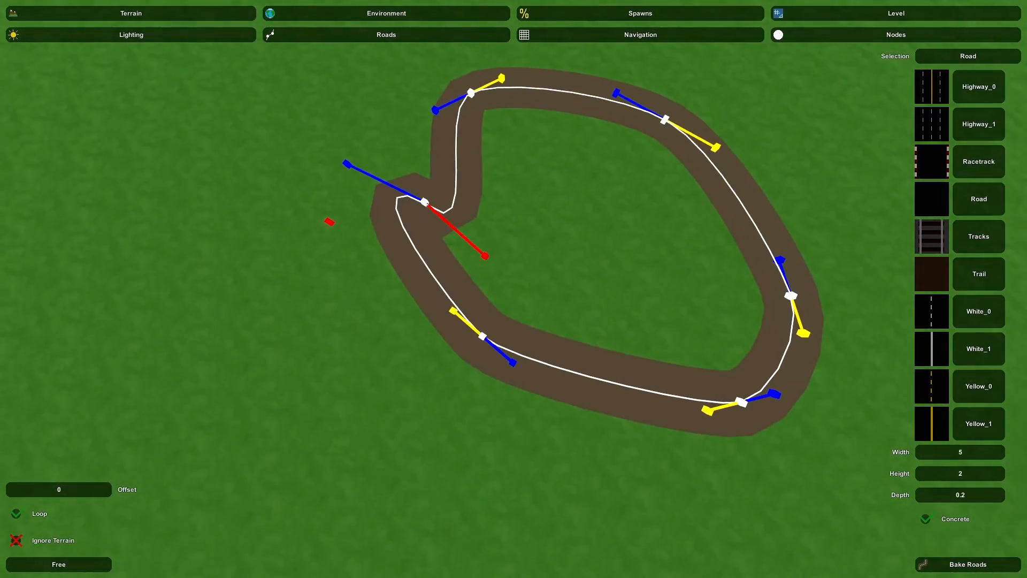
key(s)
right_drag(513, 289, 503, 176)
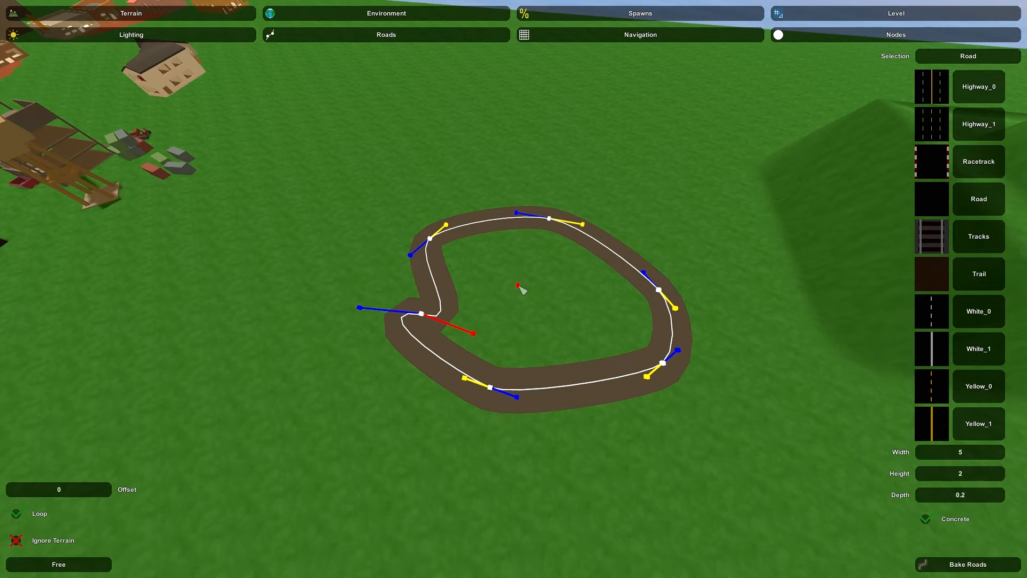
key(ctrl+Delete)
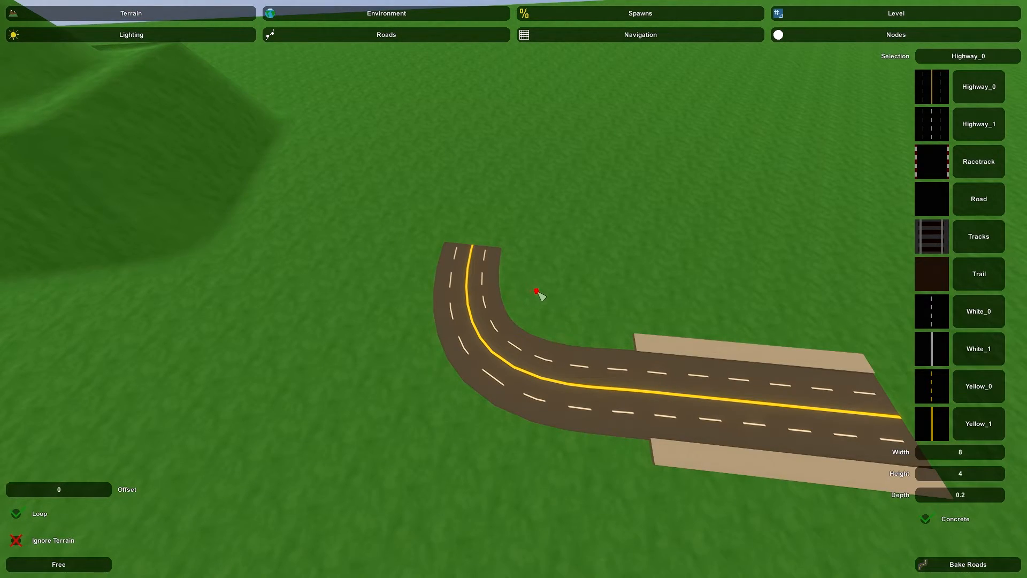
- Try placing a Road Tee #1 object in the object editor beyond the straight road piece and delete it
key(F1)
mouse_move(545, 291)
right_down()
mouse_move(503, 277)
mouse_move(530, 291)
right_up()
click(845, 19)
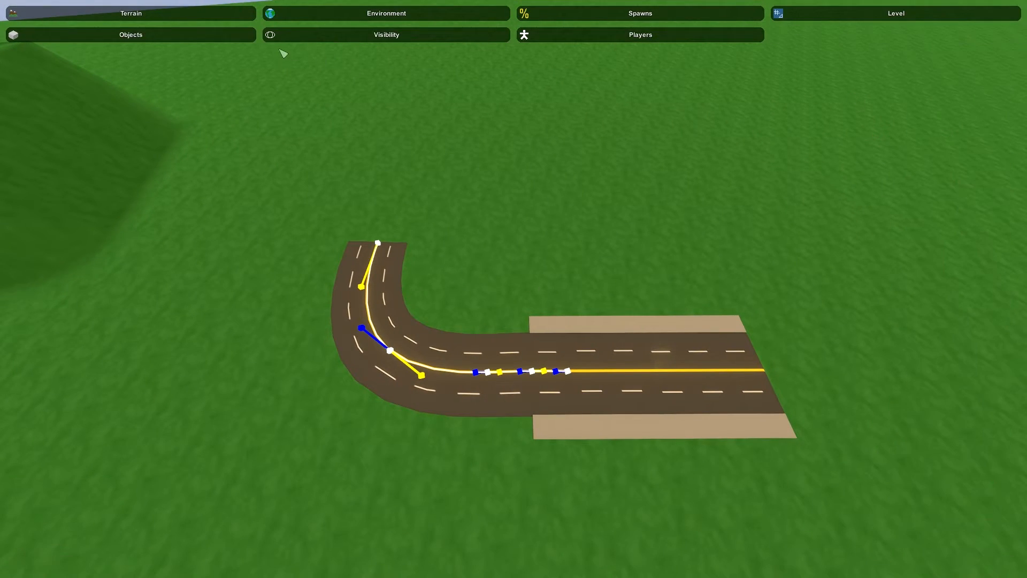
click(248, 36)
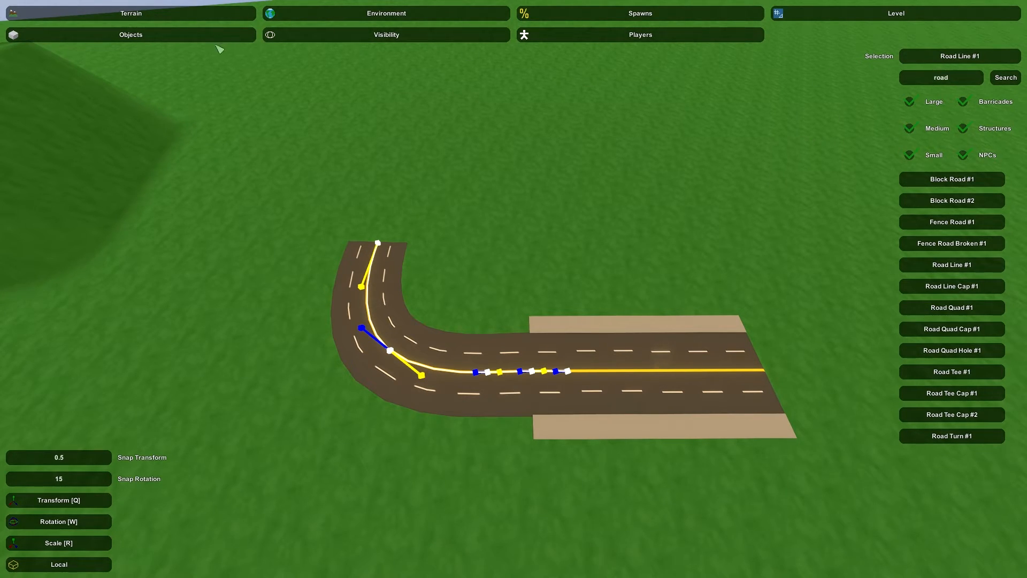
key(d)
right_drag(672, 242, 588, 262)
key(w)
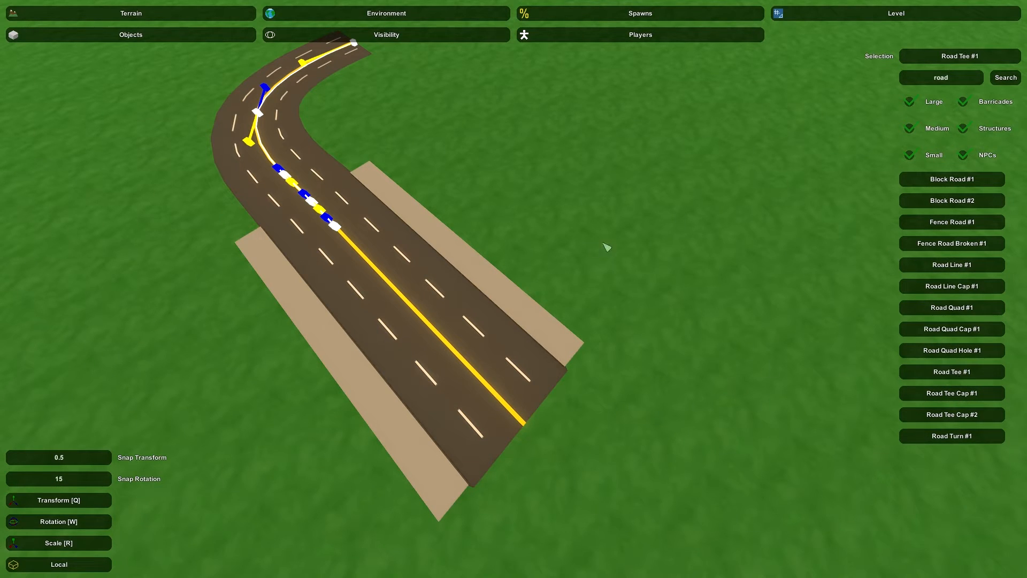
key(e)
key(Delete)
right_drag(653, 335, 765, 327)
key(a)
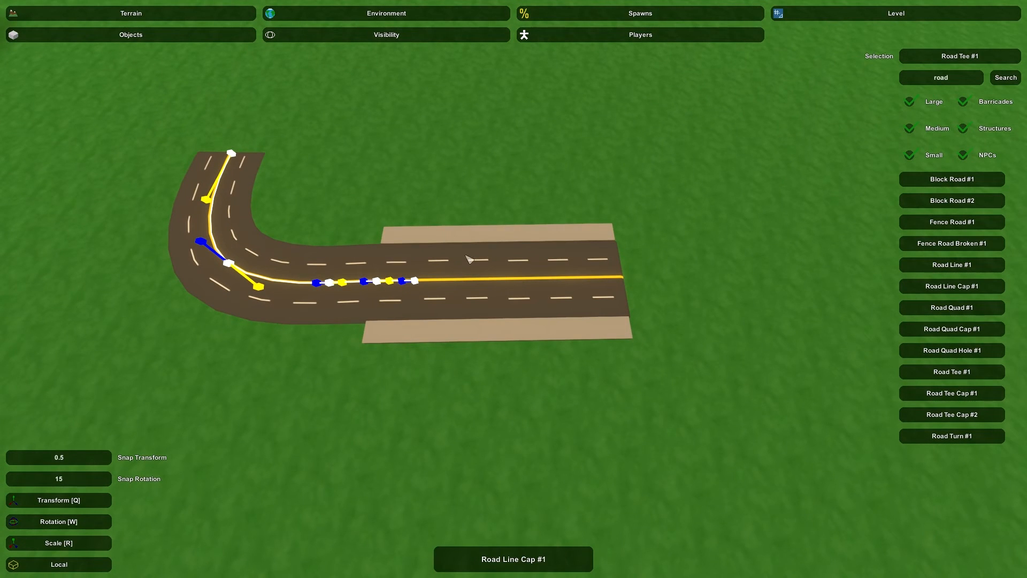
click(527, 240)
click(458, 241)
click(587, 236)
click(593, 134)
- Return to road editing and examine the open end of the concrete-edged straight piece from above and along its length
click(465, 16)
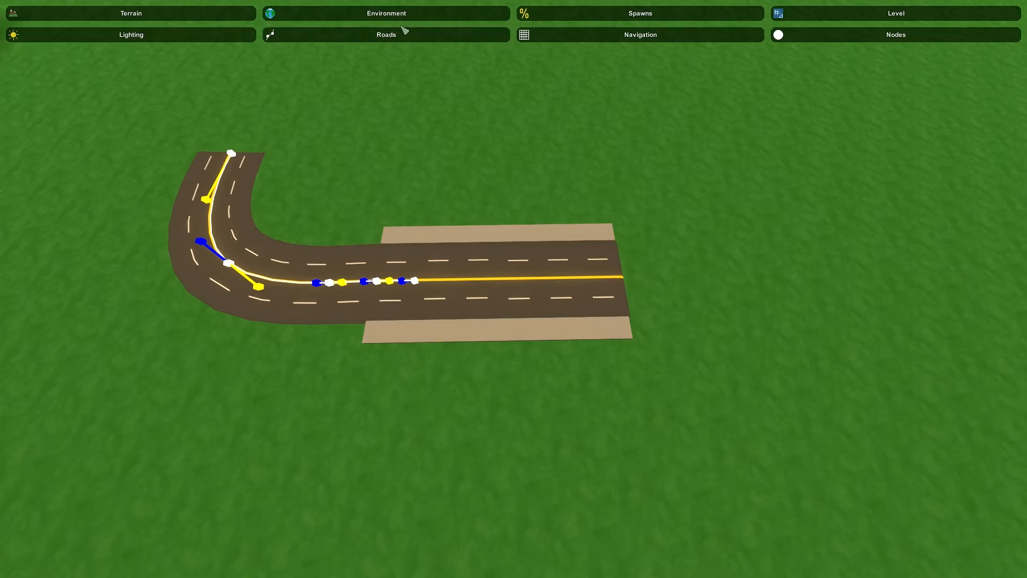
click(465, 35)
key(w)
mouse_move(447, 290)
right_down()
mouse_move(375, 288)
mouse_move(588, 214)
mouse_move(514, 321)
right_up()
right_drag(616, 225, 669, 203)
key(d)
right_drag(513, 289, 343, 150)
key(w)
right_drag(513, 288, 515, 291)
mouse_move(580, 345)
right_down()
mouse_move(599, 355)
mouse_move(601, 345)
mouse_move(593, 375)
mouse_move(482, 417)
mouse_move(347, 430)
mouse_move(471, 422)
mouse_move(668, 353)
mouse_move(545, 374)
mouse_move(482, 357)
mouse_move(418, 481)
mouse_move(203, 557)
mouse_move(81, 553)
right_up()
key(w)
key(w)
key(s)
key(w)
key(s)
right_drag(513, 289, 354, 281)
key(d)
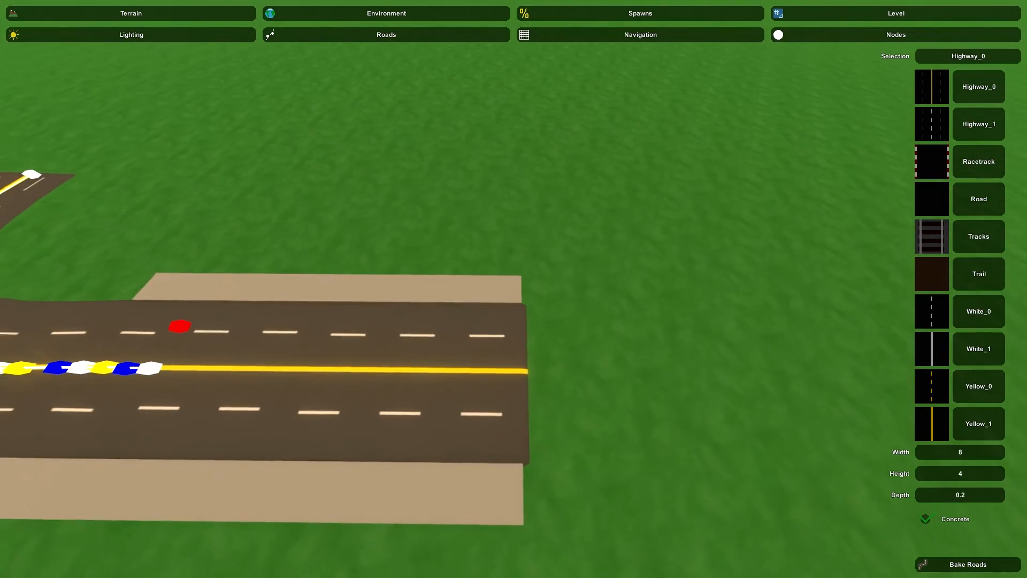
mouse_move(514, 289)
right_down()
mouse_move(489, 298)
mouse_move(514, 355)
right_up()
key(d)
mouse_move(514, 289)
right_down()
mouse_move(576, 299)
mouse_move(417, 251)
mouse_move(492, 299)
mouse_move(444, 214)
mouse_move(481, 208)
right_up()
key(w)
key(d)
key(d)
key(w)
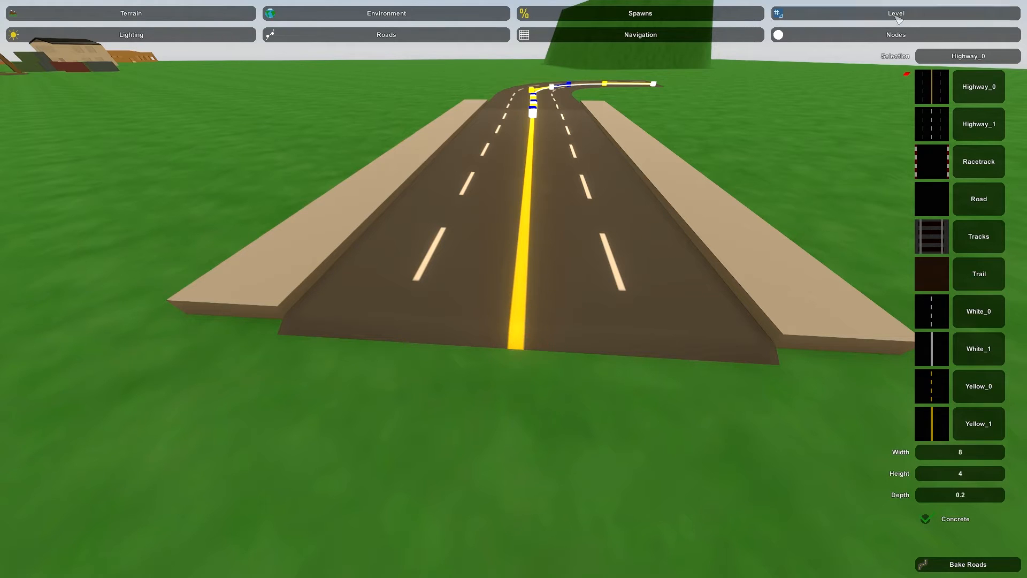
- Select the straight road piece in the object editor, deselect it, and inspect its open end up close
click(860, 12)
click(200, 32)
click(576, 203)
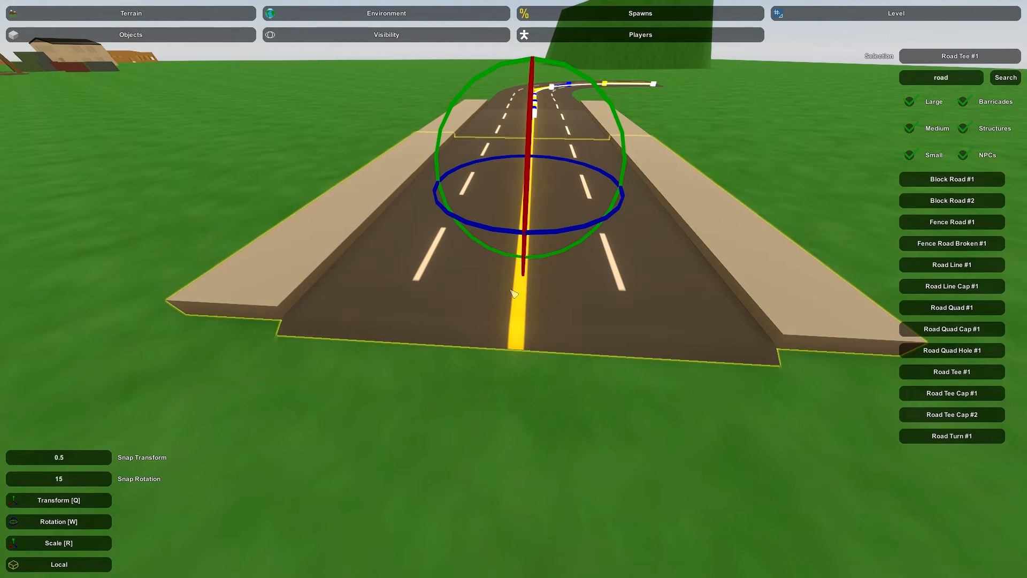
click(494, 291)
right_drag(494, 291, 517, 291)
key(a)
key(a)
key(w)
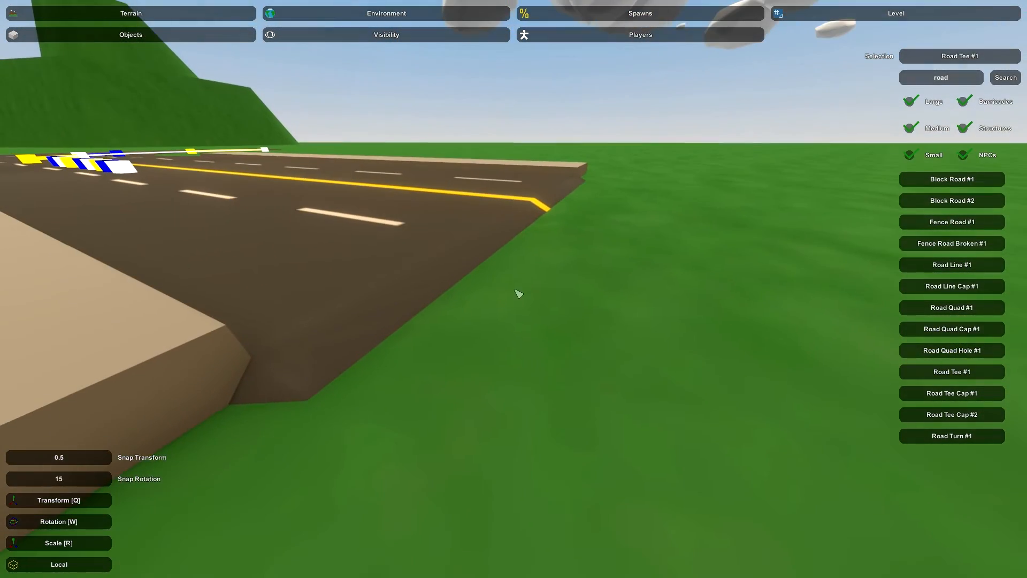
key(w)
right_drag(578, 259, 610, 412)
key(w)
key(w)
key(s)
- Start a new Highway_0 road with a node on the yellow centre line near the straight piece's open end
click(294, 16)
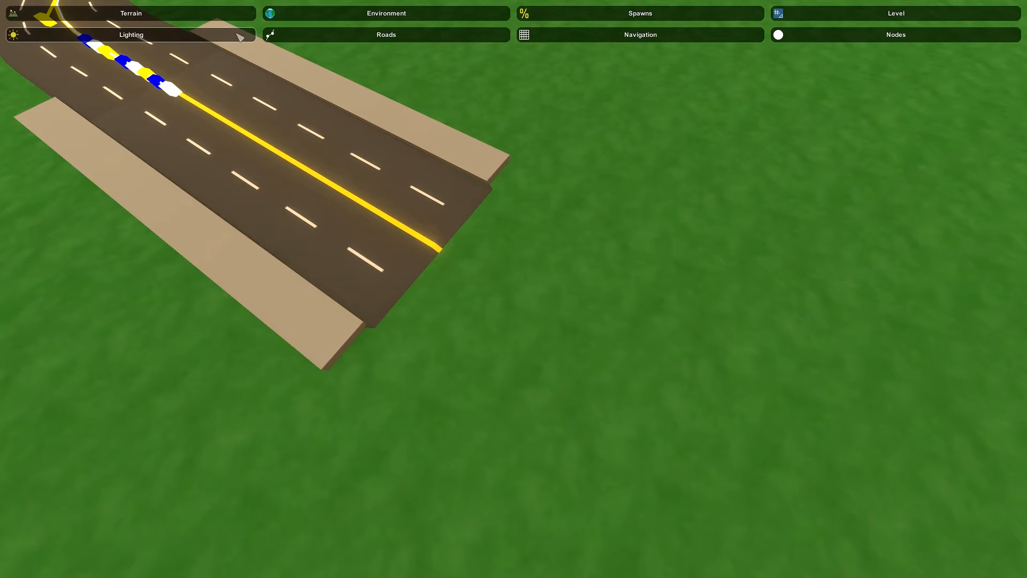
click(379, 35)
right_drag(670, 221, 676, 284)
key(s)
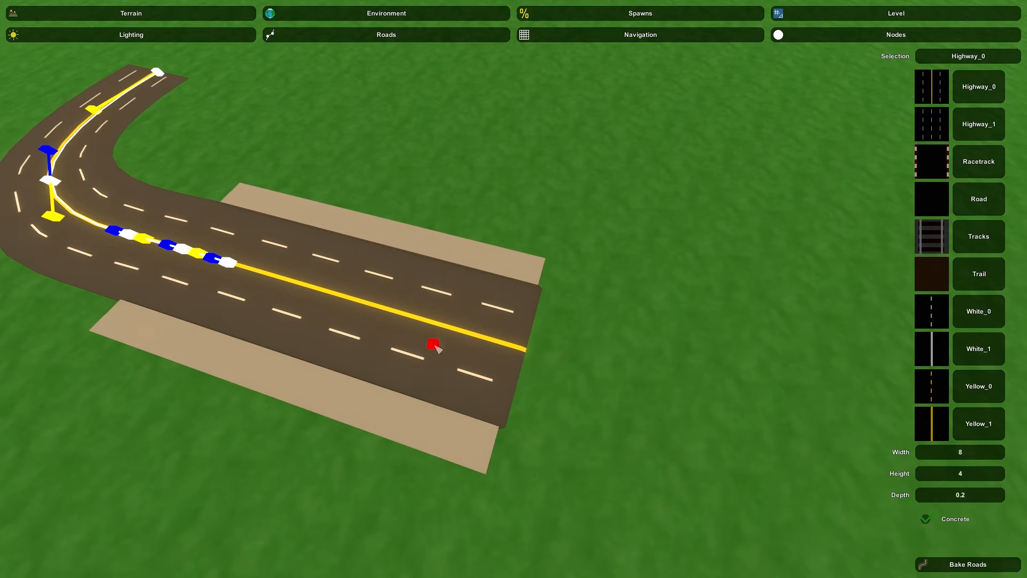
right_drag(454, 347, 462, 422)
key(w)
key(w)
key(s)
key(a)
key(a)
right_drag(513, 288, 518, 278)
key(d)
key(w)
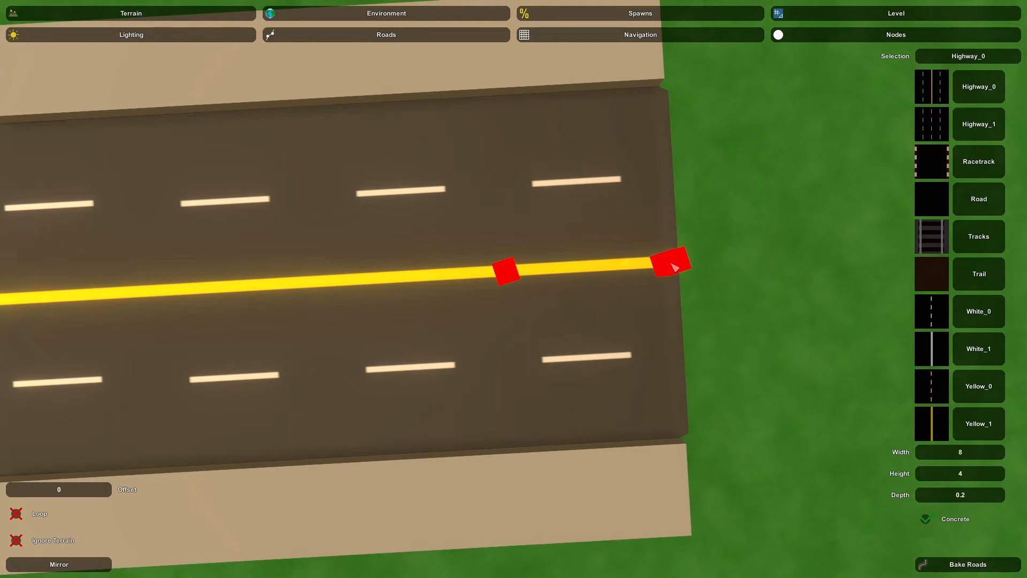
- Extend the new Highway_0 road with several nodes past the straight piece's open end and bake it
scroll(781, 280, down, 5)
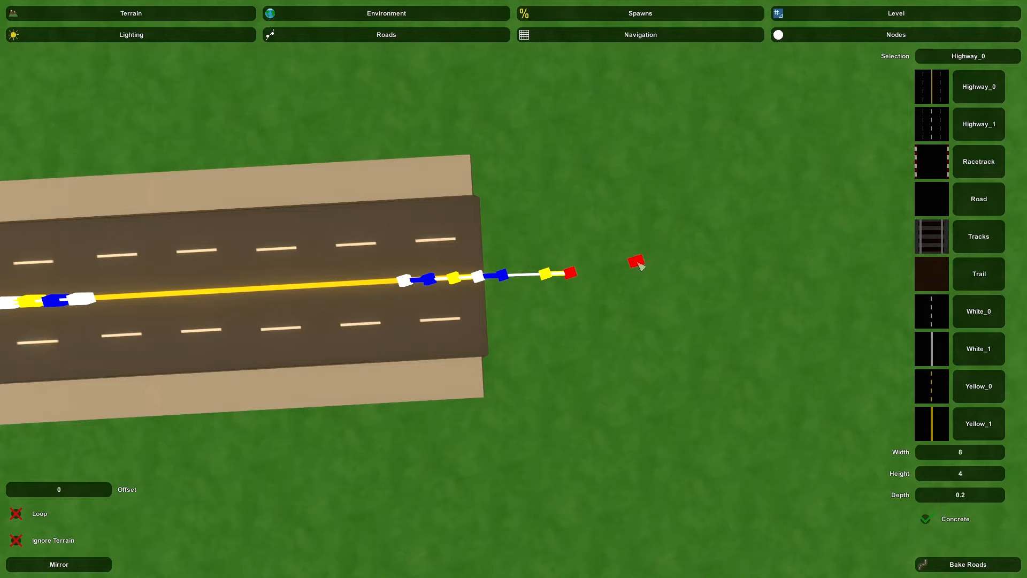
scroll(632, 266, down, 5)
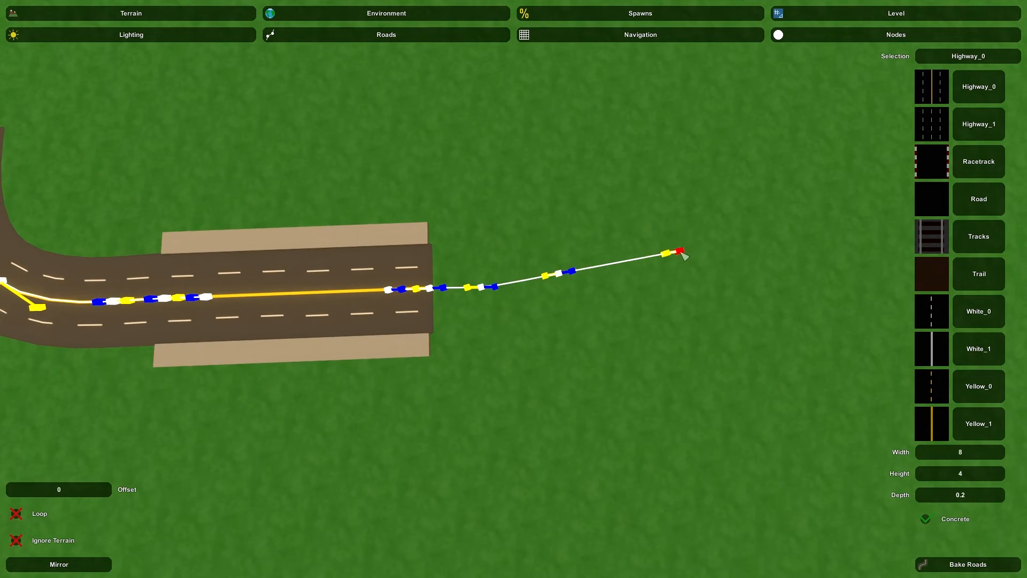
click(953, 560)
- Examine the overlap where the baked road meets the straight piece, checking the alignment of the centre line and lane markings
mouse_move(514, 289)
right_down()
mouse_move(300, 203)
mouse_move(343, 235)
mouse_move(321, 257)
mouse_move(364, 182)
mouse_move(505, 294)
right_up()
key(w)
key(s)
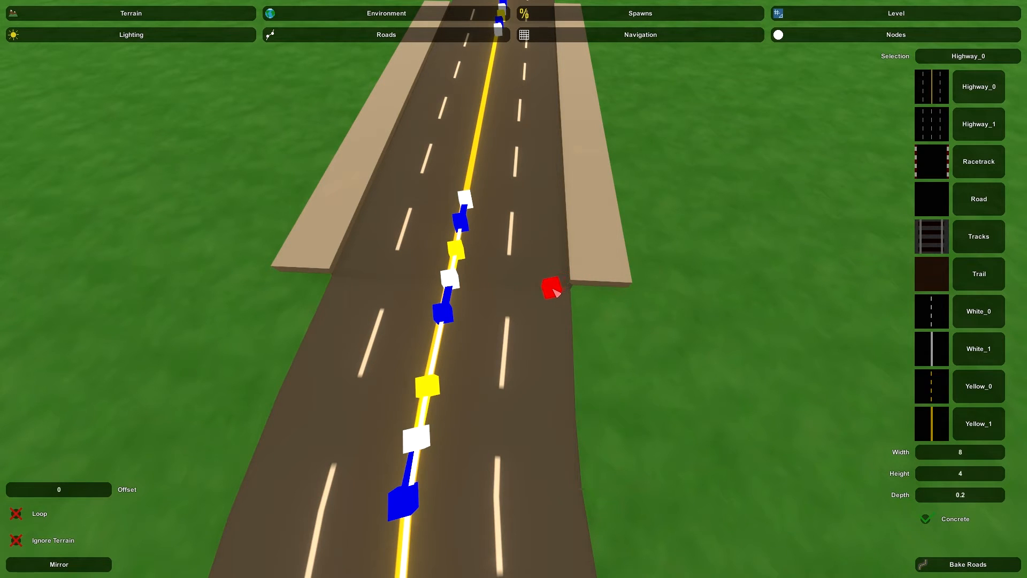
key(a)
mouse_move(606, 420)
right_down()
mouse_move(904, 316)
mouse_move(657, 361)
mouse_move(567, 428)
mouse_move(567, 401)
mouse_move(543, 422)
mouse_move(449, 454)
mouse_move(615, 313)
mouse_move(537, 377)
mouse_move(478, 508)
mouse_move(444, 412)
mouse_move(476, 361)
mouse_move(471, 564)
right_up()
key(w)
key(s)
key(a)
key(w)
key(s)
key(d)
key(w)
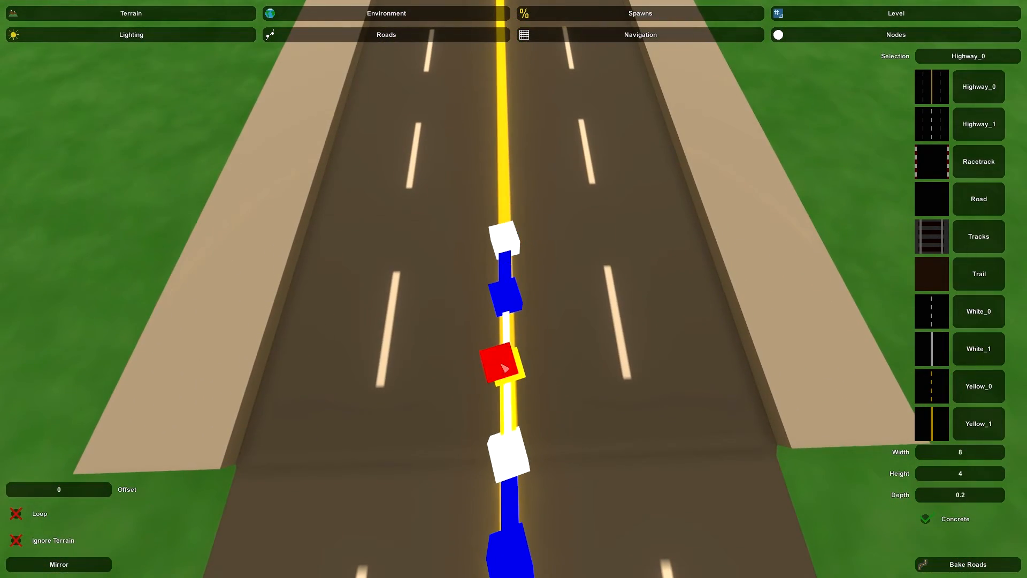
key(a)
- Select the new road's first node on the straight piece and set its offset to 0.1
mouse_move(446, 414)
right_down()
mouse_move(695, 375)
mouse_move(717, 382)
mouse_move(653, 439)
mouse_move(557, 466)
mouse_move(690, 396)
mouse_move(680, 399)
mouse_move(693, 411)
mouse_move(749, 401)
mouse_move(741, 450)
mouse_move(717, 444)
mouse_move(496, 281)
mouse_move(605, 225)
mouse_move(471, 385)
mouse_move(517, 298)
right_up()
key(s)
key(w)
key(w)
key(s)
key(a)
key(w)
key(s)
key(w)
key(s)
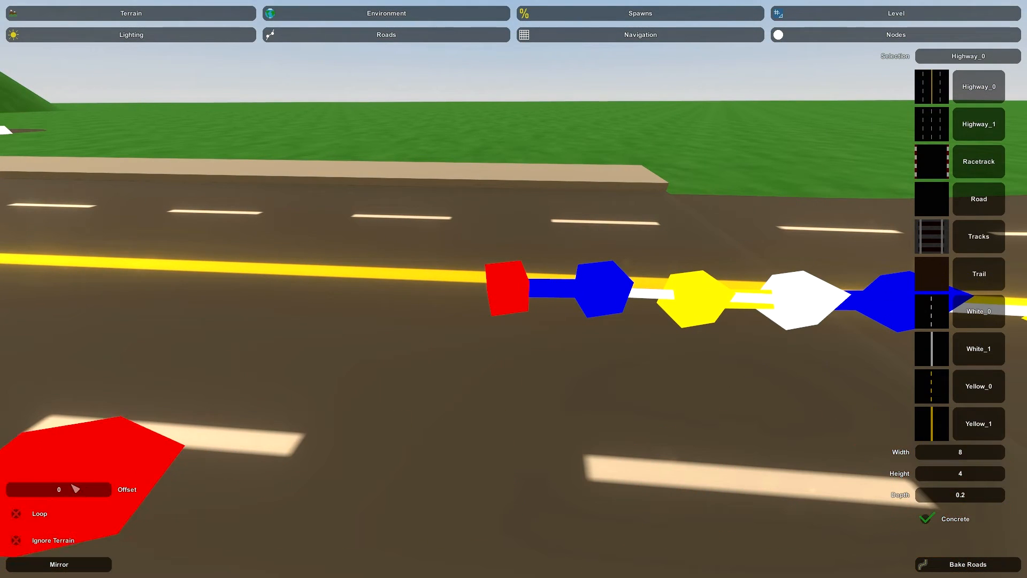
text(1)
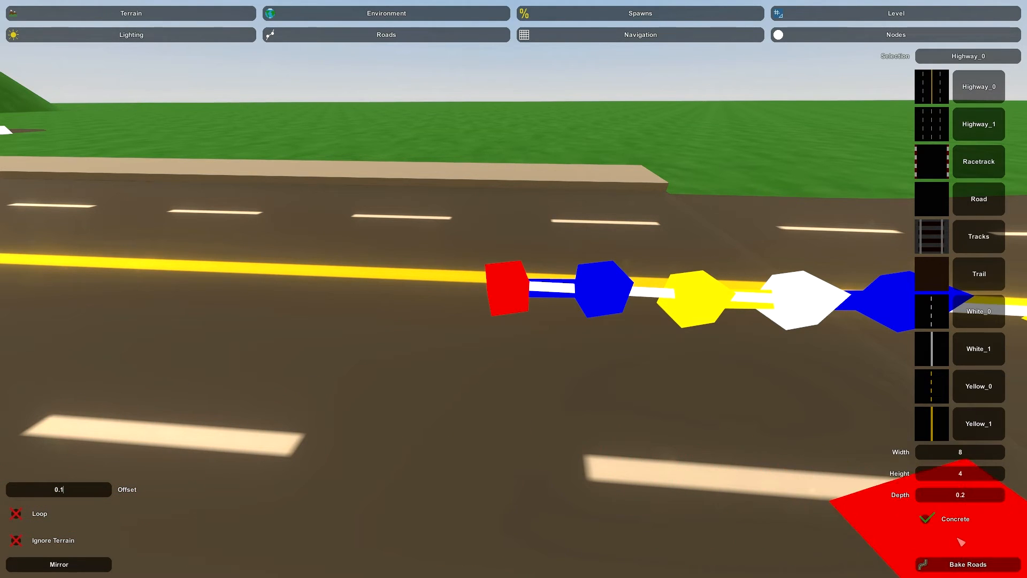
- Set the offset of the new road's second node, beside the seam, to 0.2 and bake the road
key(a)
mouse_move(600, 495)
right_down()
mouse_move(802, 364)
mouse_move(748, 299)
mouse_move(513, 342)
mouse_move(571, 365)
right_up()
key(a)
right_drag(460, 273, 524, 187)
key(w)
right_drag(514, 289, 444, 422)
key(s)
key(q)
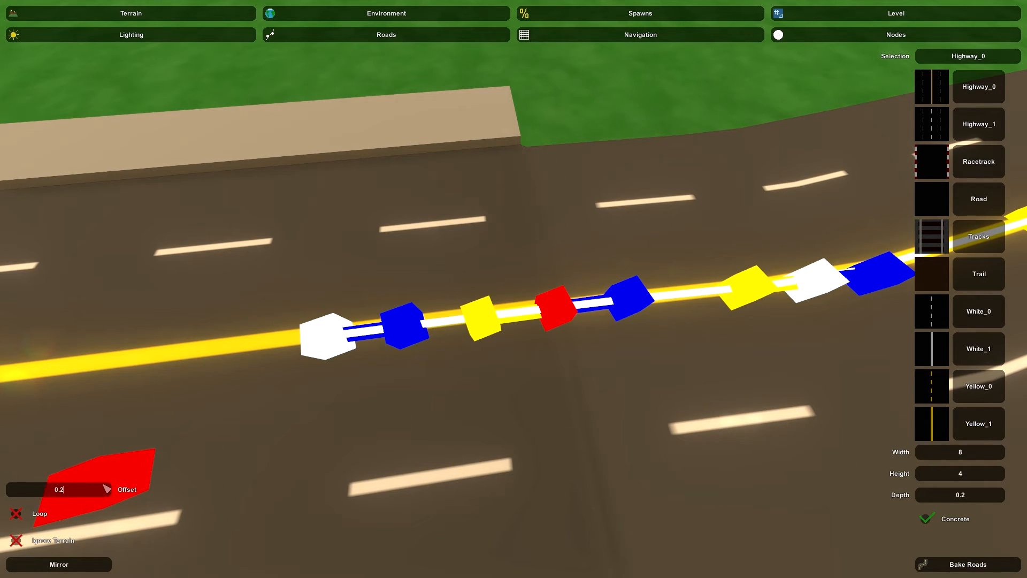
click(936, 567)
- Inspect the seam between the baked road and the straight piece from along the centre line and from the roadside
right_drag(556, 397, 642, 386)
right_drag(513, 288, 457, 294)
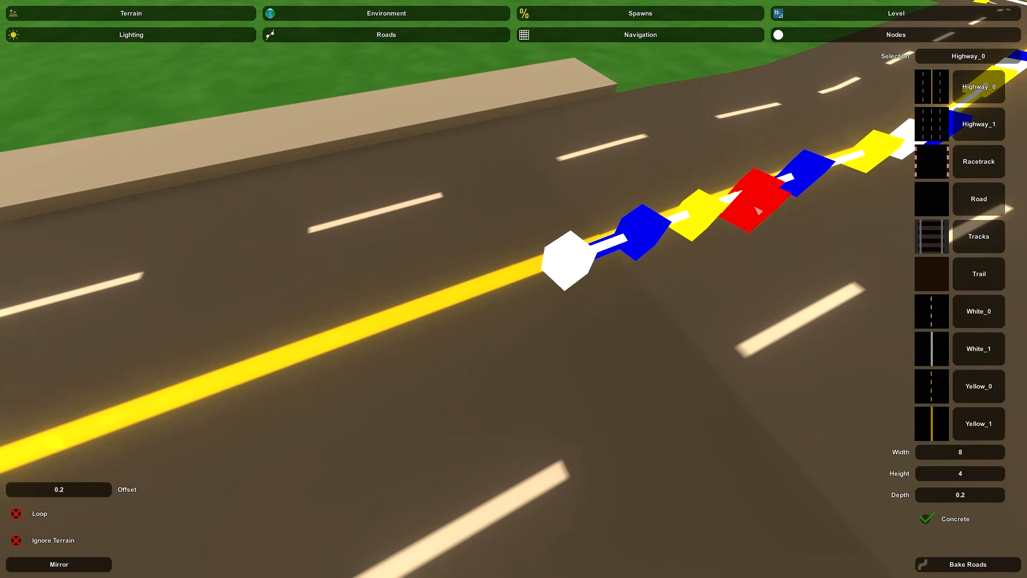
right_drag(587, 360, 543, 307)
key(w)
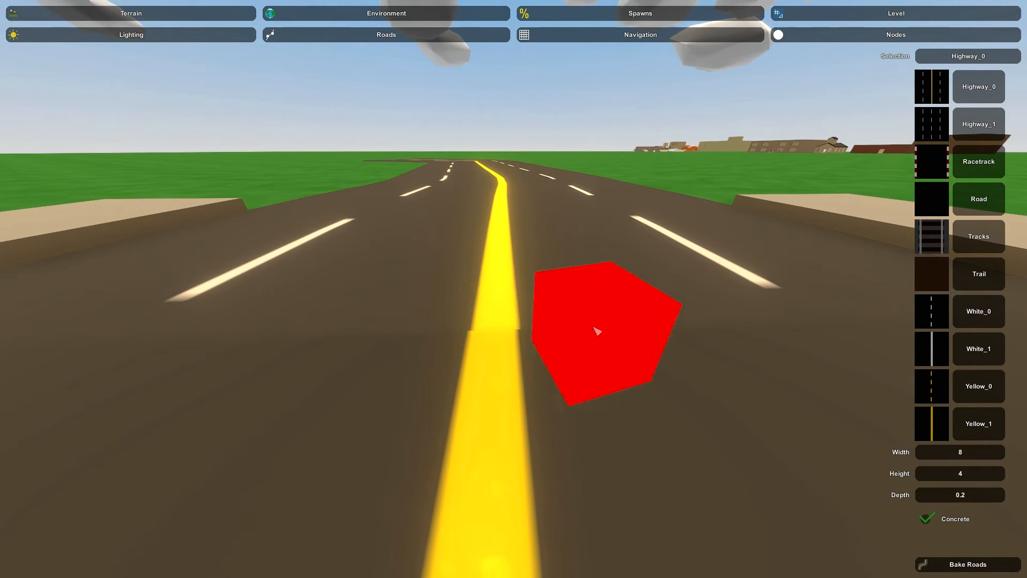
right_drag(590, 313, 11, 212)
key(s)
key(a)
key(d)
key(w)
key(w)
key(d)
key(d)
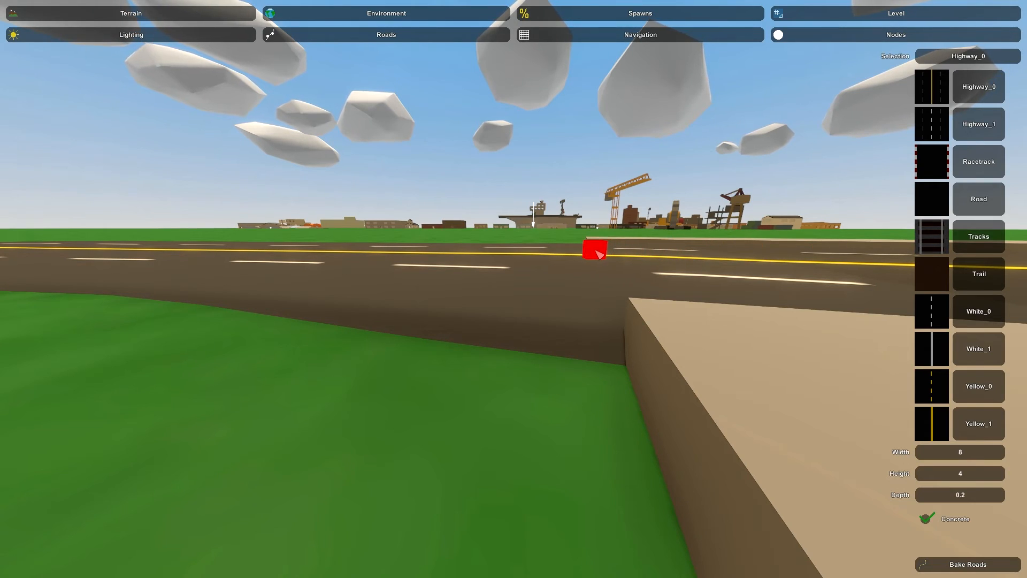
key(s)
right_drag(466, 268, 644, 338)
- Lengthen and slightly turn the mirrored handles of the new road's sharp bend node, and bake the road
click(303, 305)
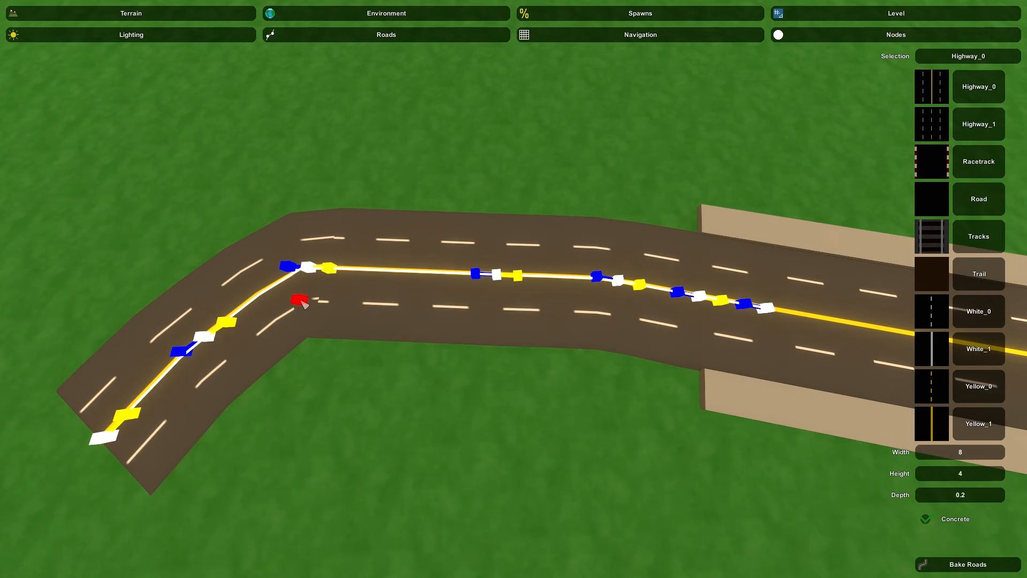
click(312, 270)
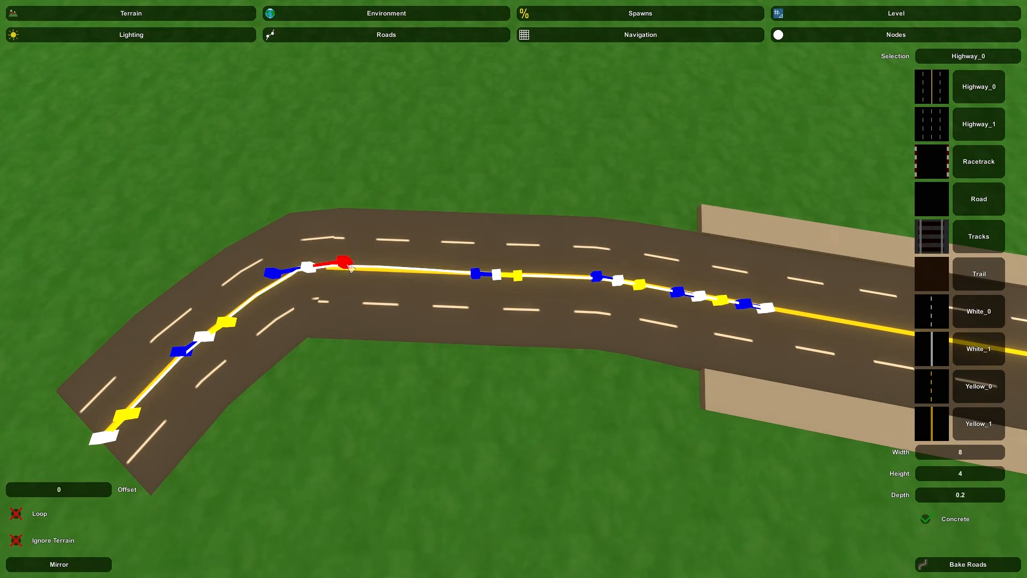
click(968, 564)
- Select the new road's first node on the straight piece to check its offset
right_drag(419, 330, 990, 321)
key(a)
key(s)
mouse_move(514, 289)
right_down()
mouse_move(599, 262)
mouse_move(583, 272)
mouse_move(599, 283)
mouse_move(523, 293)
right_up()
key(w)
click(524, 292)
drag(658, 365, 464, 276)
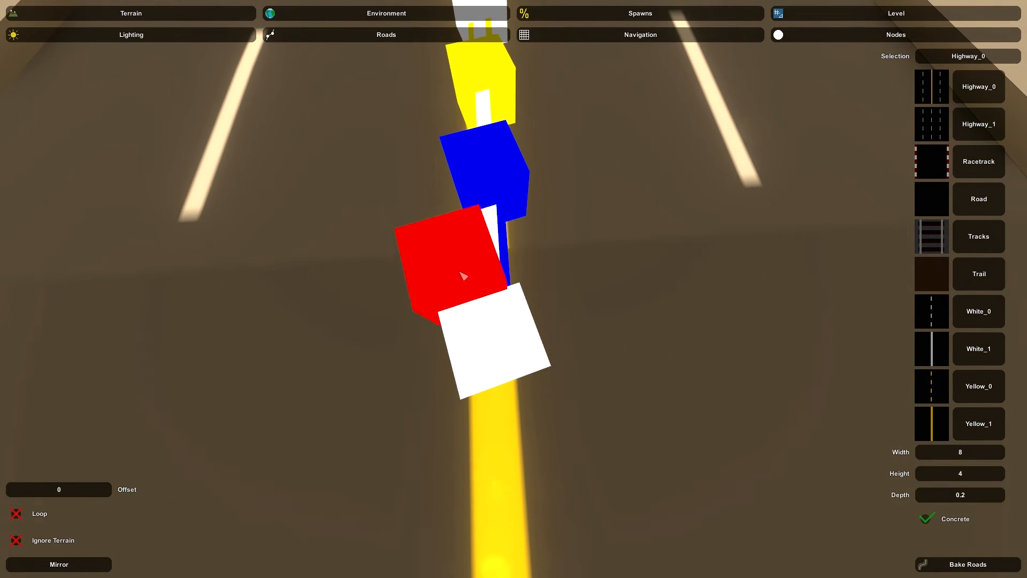
click(501, 345)
right_drag(502, 345, 532, 385)
key(s)
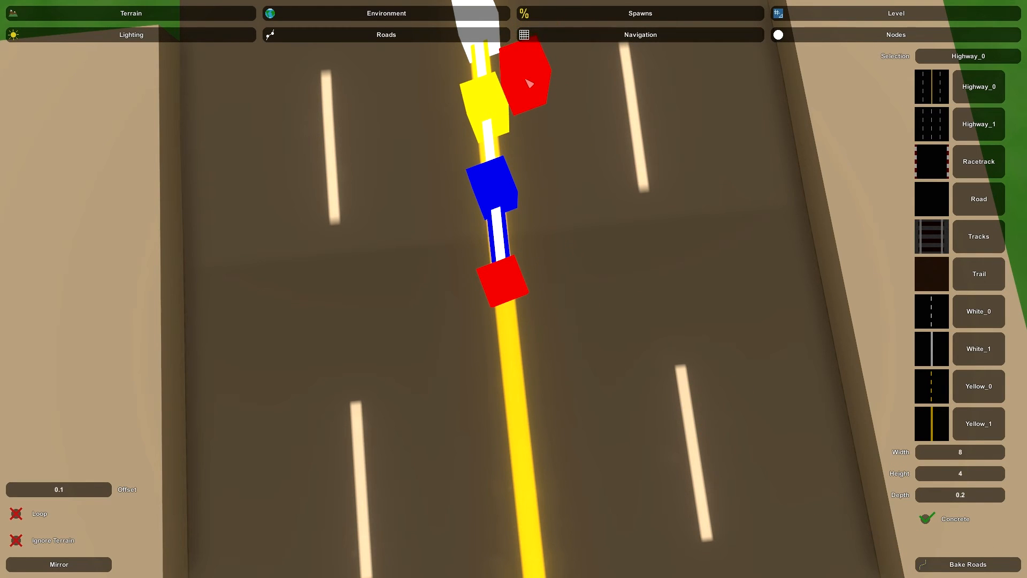
- Examine the join at the yellow centre line up close, and the lane markings around the end of the straight piece
key(Delete)
right_drag(631, 200, 540, 41)
key(w)
key(w)
right_drag(514, 288, 594, 342)
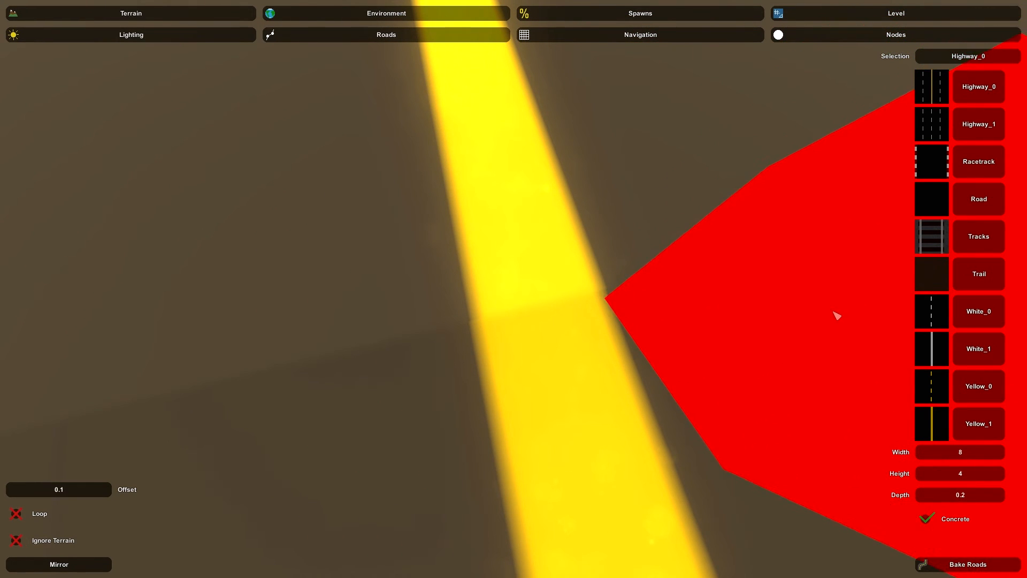
right_drag(835, 300, 835, 300)
key(s)
key(s)
right_drag(514, 289, 450, 286)
key(d)
right_drag(711, 236, 658, 225)
key(d)
mouse_move(513, 289)
right_down()
mouse_move(374, 160)
mouse_move(515, 292)
right_up()
click(369, 224)
drag(373, 227, 617, 194)
right_drag(575, 258, 406, 209)
key(d)
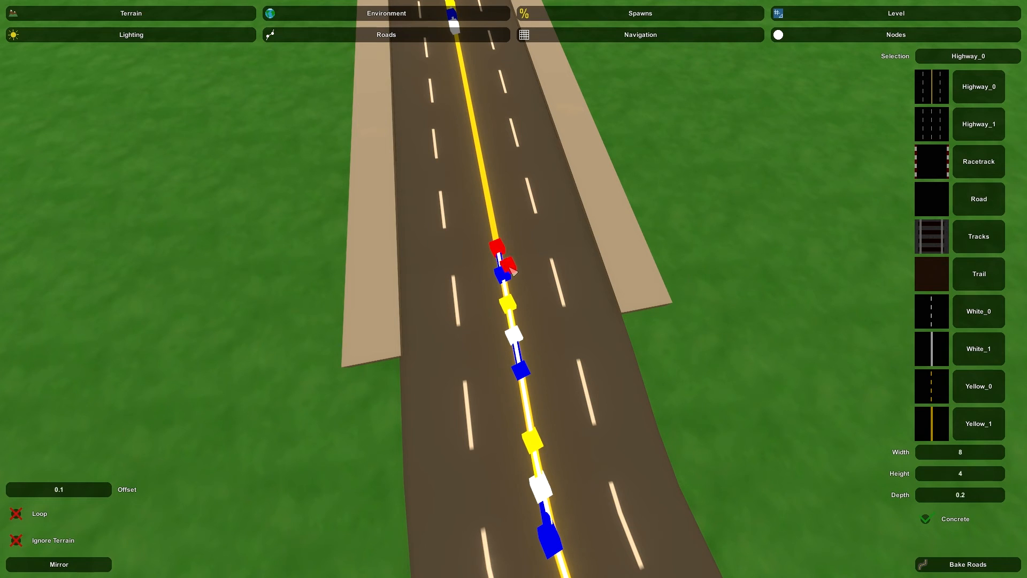
- Check the offset of the new road's second node, deselect the node, and bake the roads
click(520, 336)
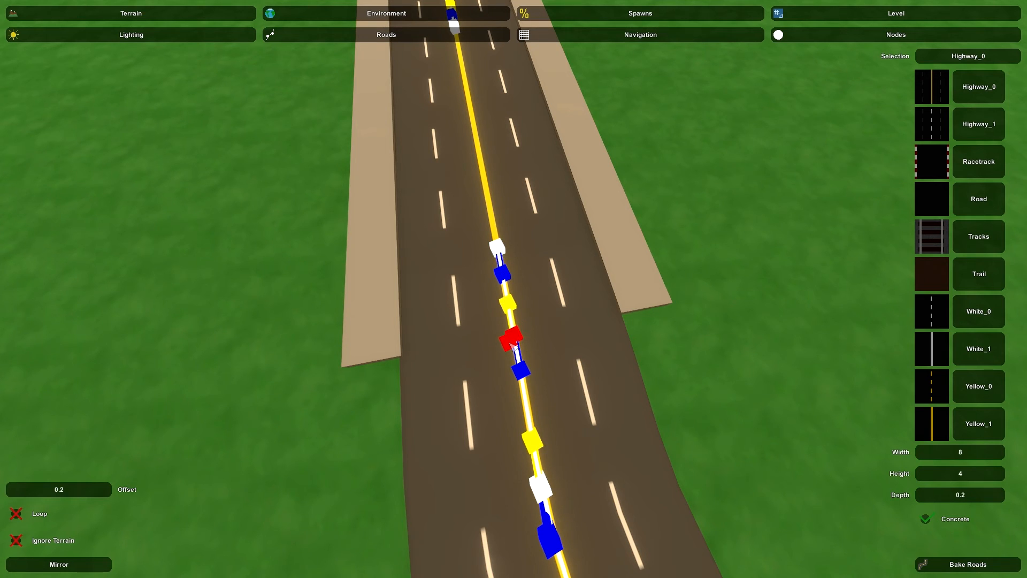
click(519, 332)
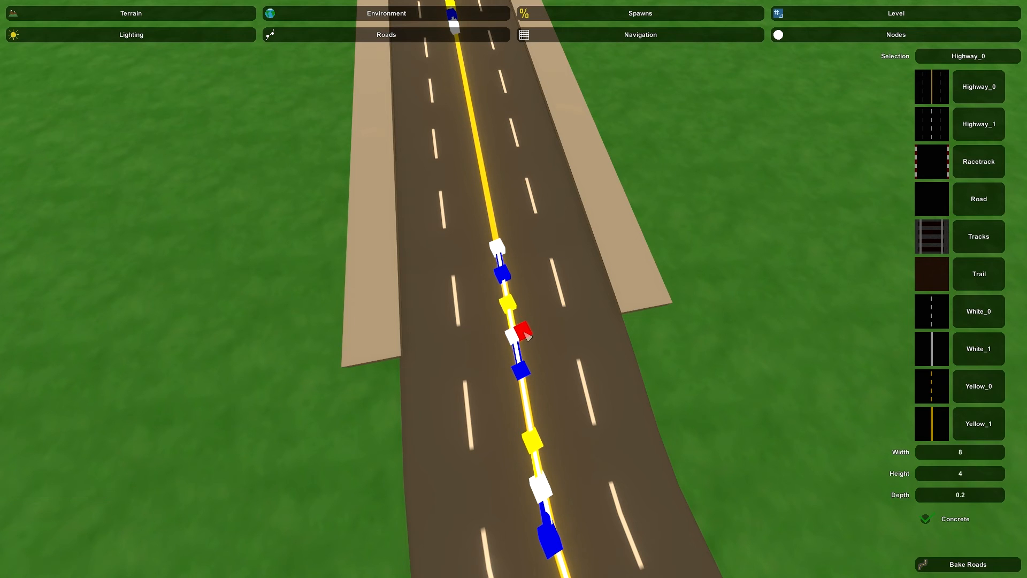
click(955, 564)
- Look over the whole baked road from a distance, including both curved ends and the straight piece between them
right_drag(598, 352, 909, 337)
key(w)
key(s)
key(a)
right_drag(514, 289, 786, 471)
key(w)
key(a)
key(w)
mouse_move(514, 288)
right_down()
mouse_move(512, 275)
mouse_move(530, 289)
mouse_move(517, 289)
right_up()
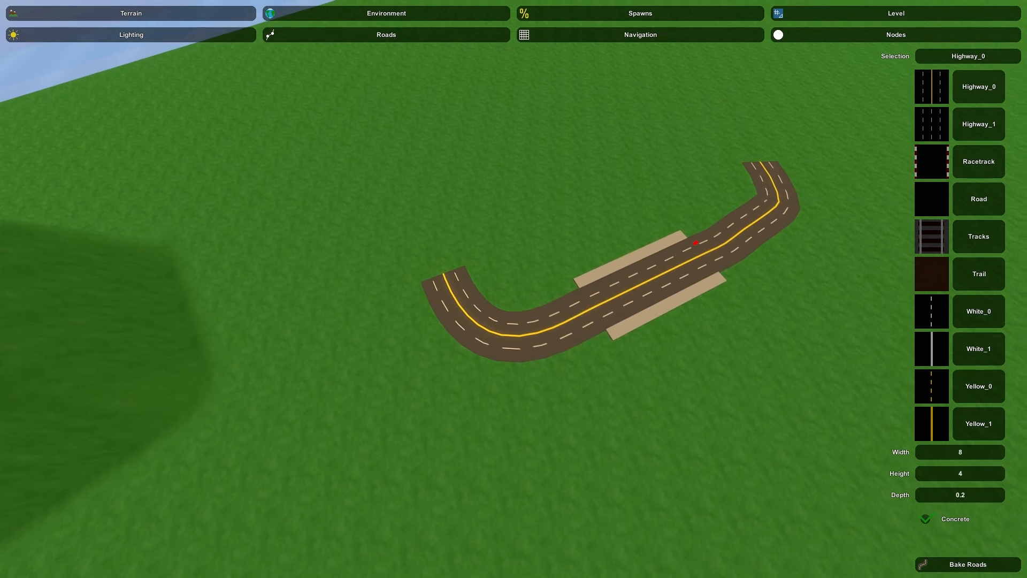